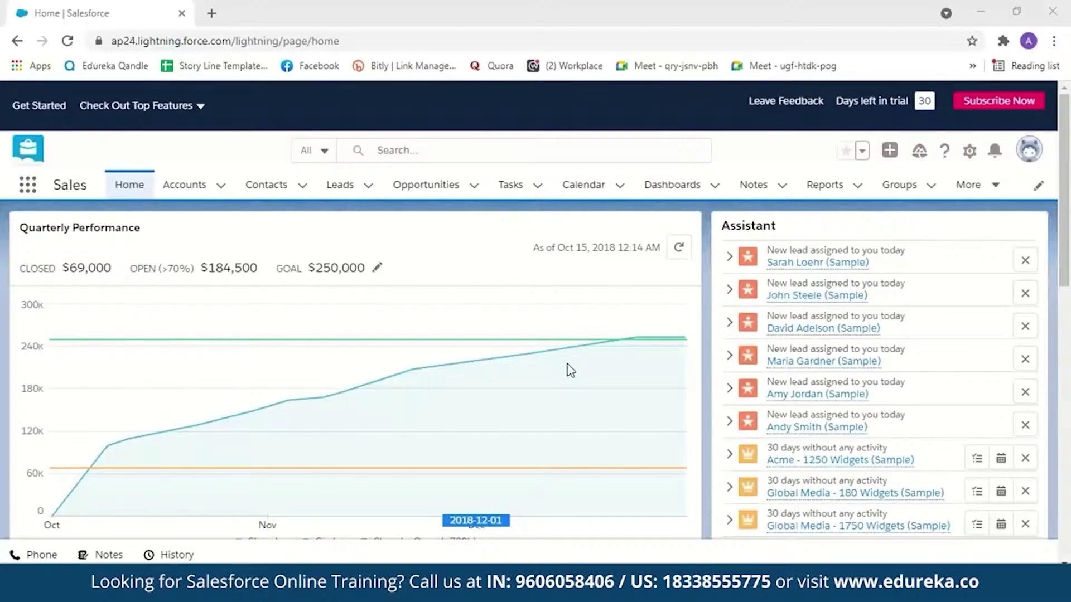
{"action": "mouse_move", "coordinate": [452, 335]}
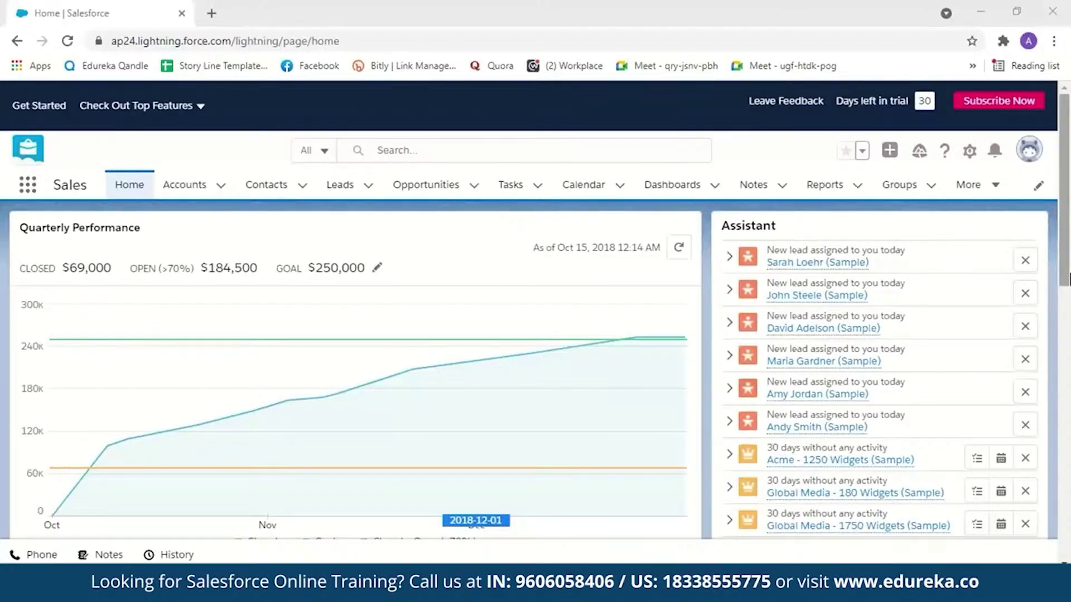
{"action": "left_click_drag", "start_coordinate": [1068, 279], "coordinate": [1068, 306]}
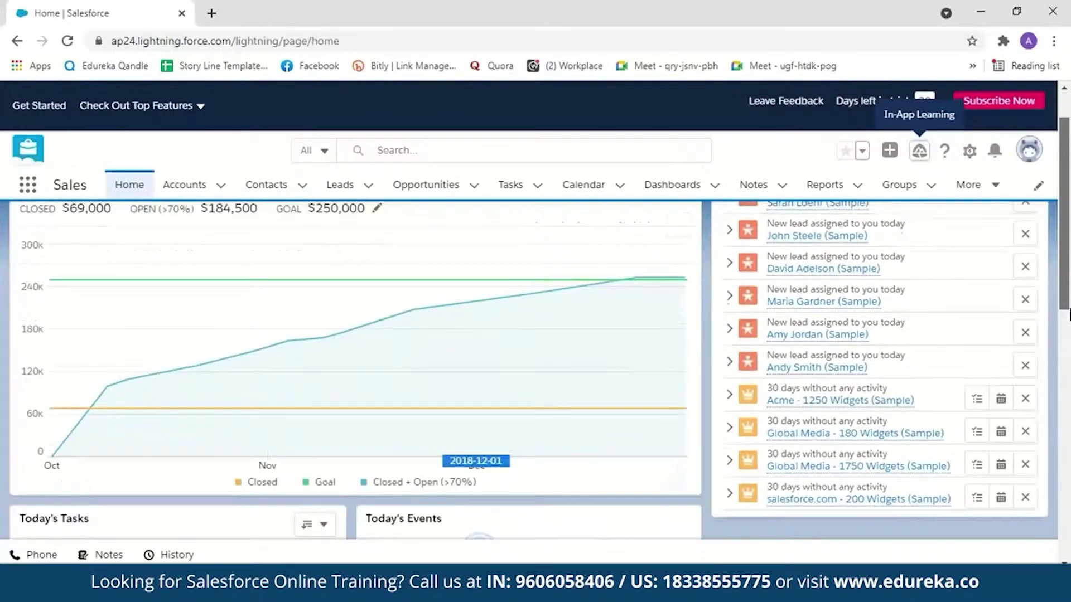
{"action": "left_click_drag", "start_coordinate": [1068, 315], "coordinate": [1068, 371]}
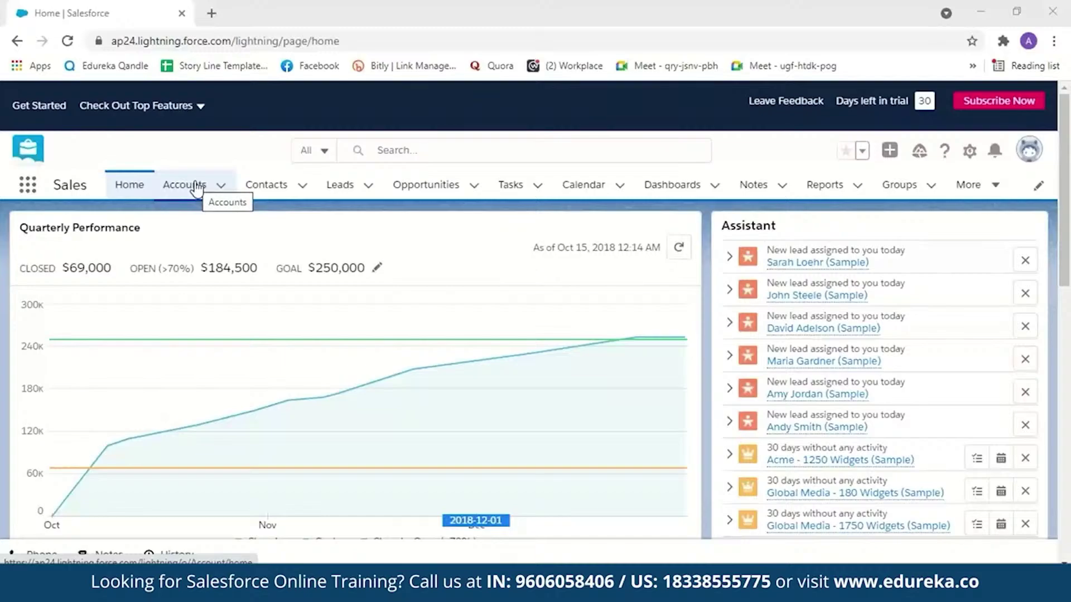
Show the All Contacts list view in Contacts.
{"action": "left_click", "coordinate": [270, 187]}
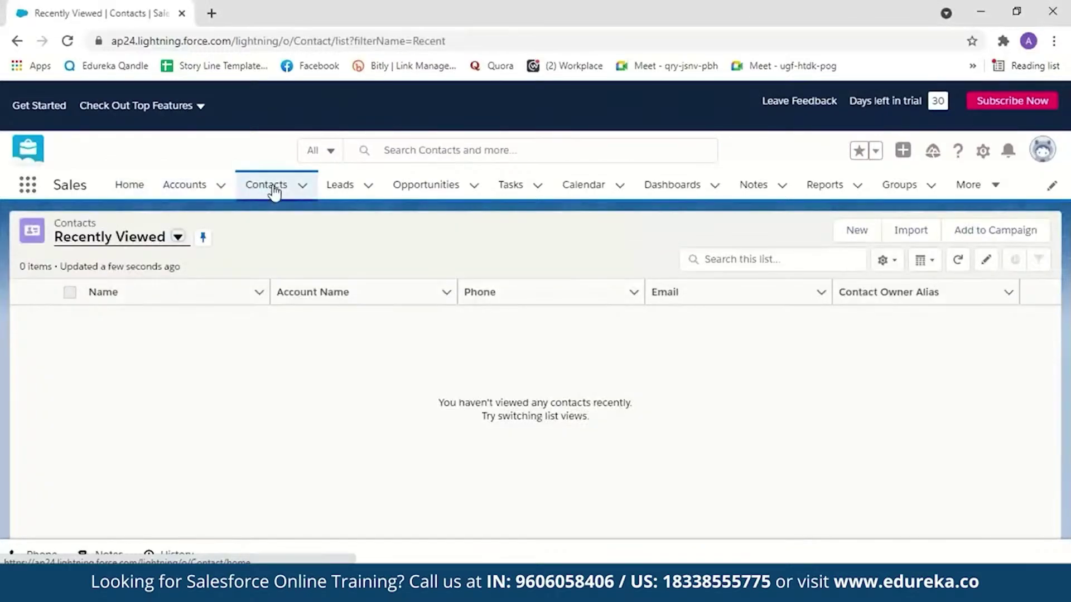
{"action": "left_click", "coordinate": [178, 237]}
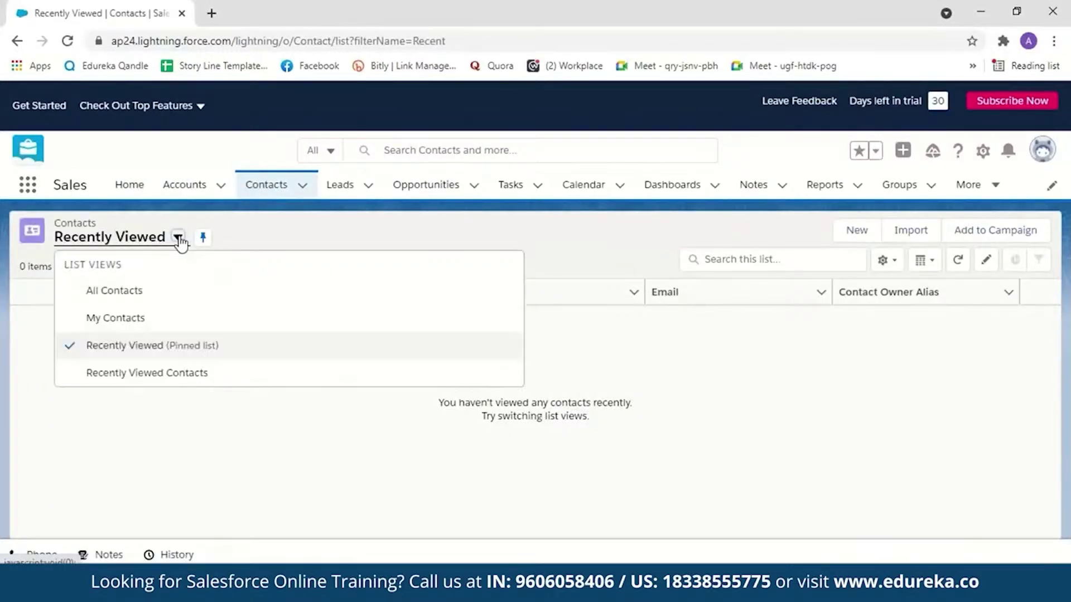
{"action": "left_click", "coordinate": [137, 299]}
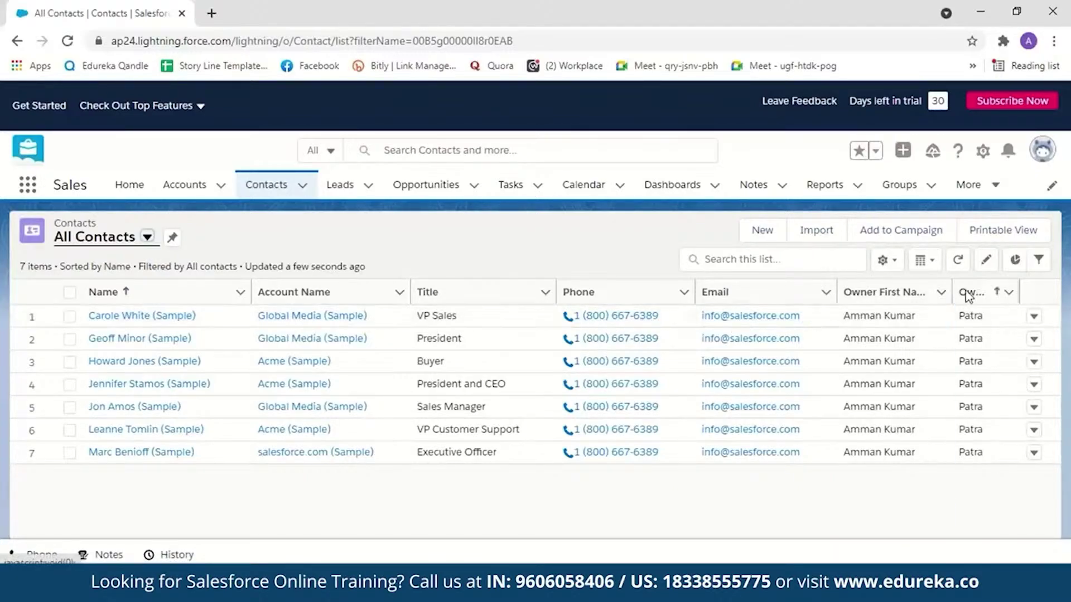
Show the My Accounts view, then the recently viewed Opportunities list.
{"action": "left_click", "coordinate": [198, 191]}
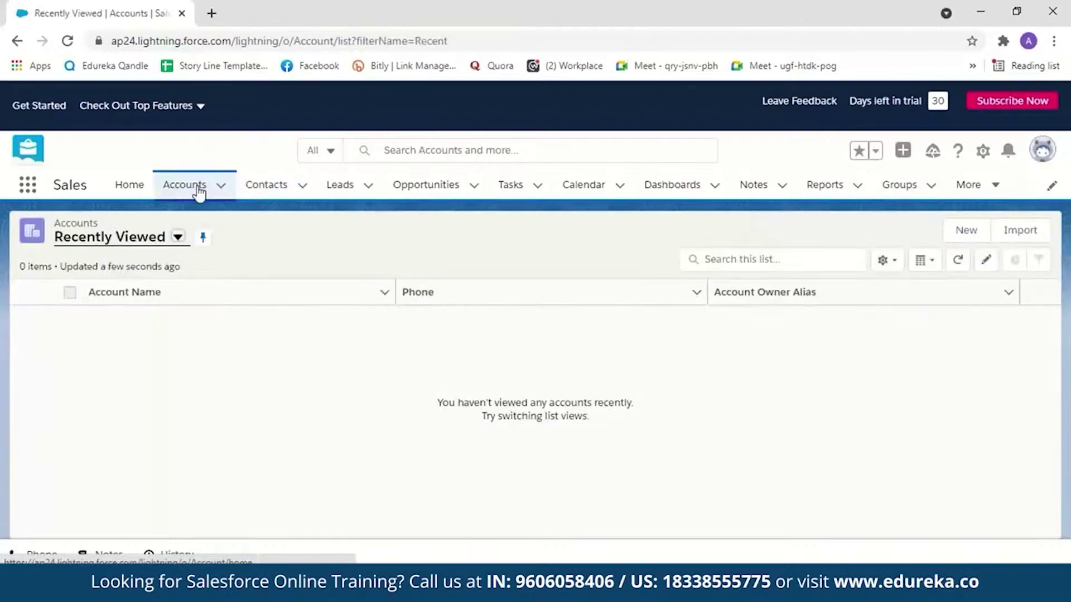
{"action": "left_click", "coordinate": [177, 238]}
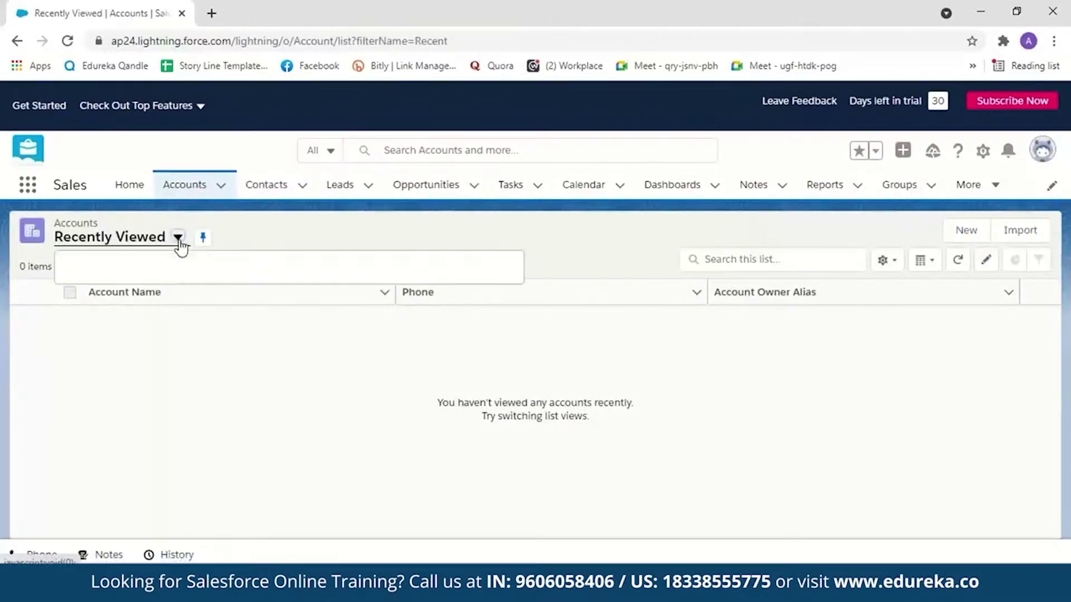
{"action": "left_click", "coordinate": [163, 329]}
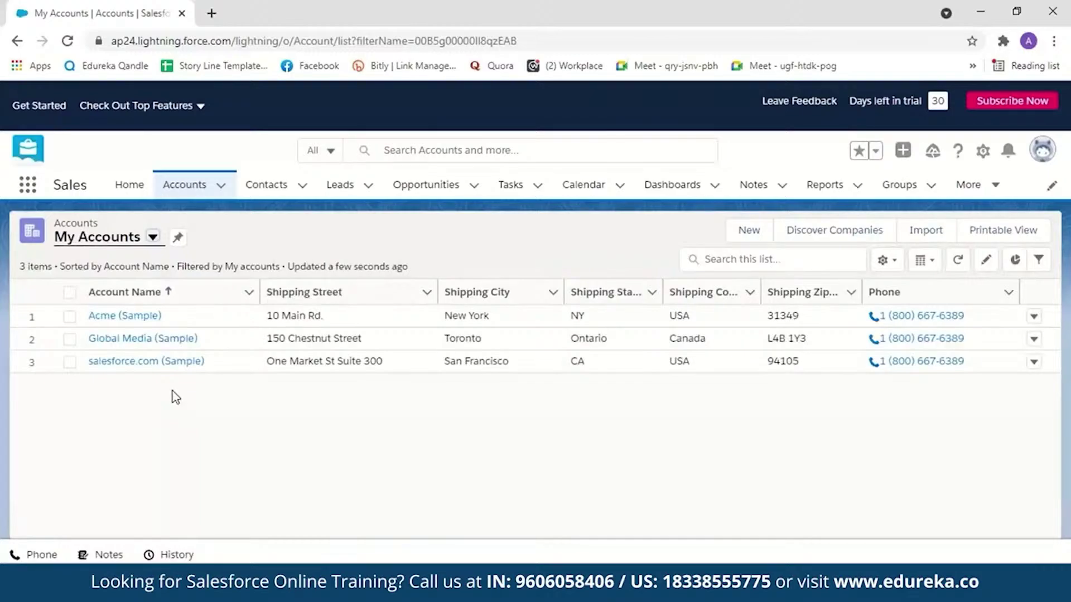
{"action": "left_click", "coordinate": [431, 188]}
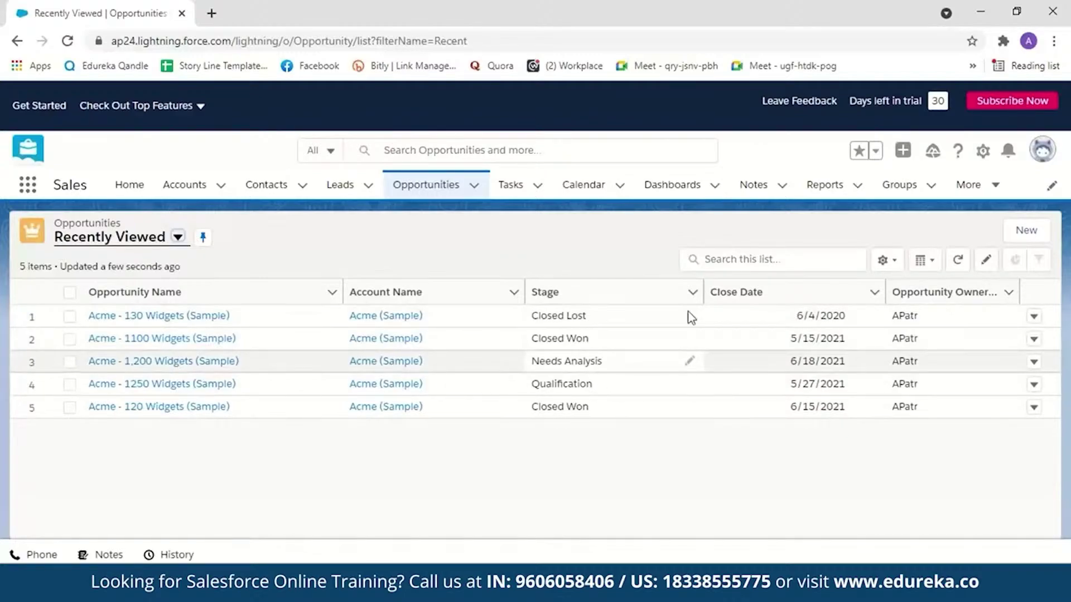
Show the Open Tasks view, then check the weekly Calendar and the Notes page.
{"action": "left_click", "coordinate": [521, 188]}
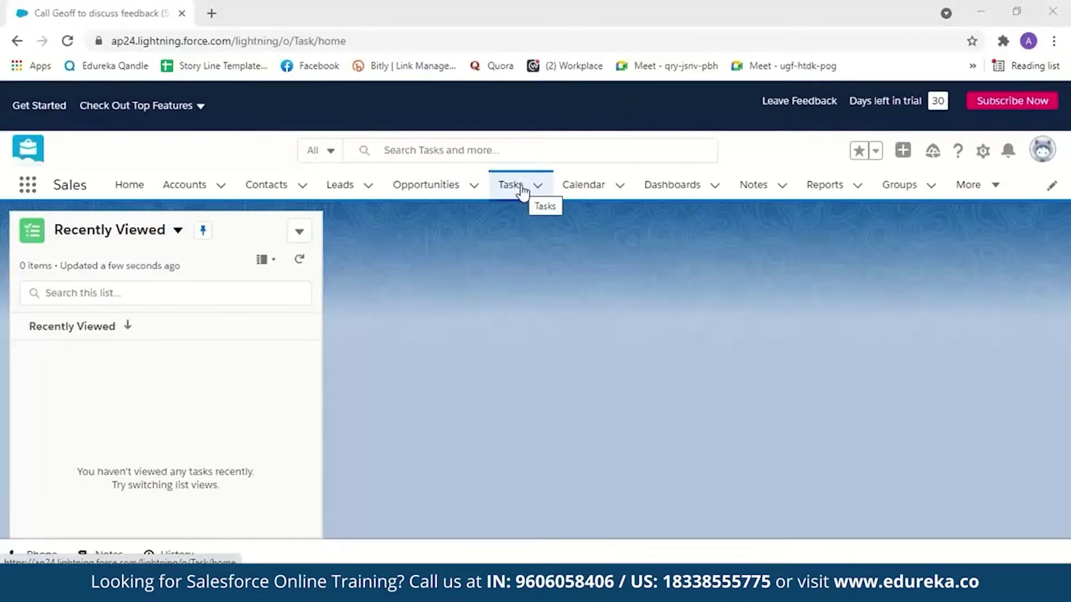
{"action": "left_click", "coordinate": [177, 231]}
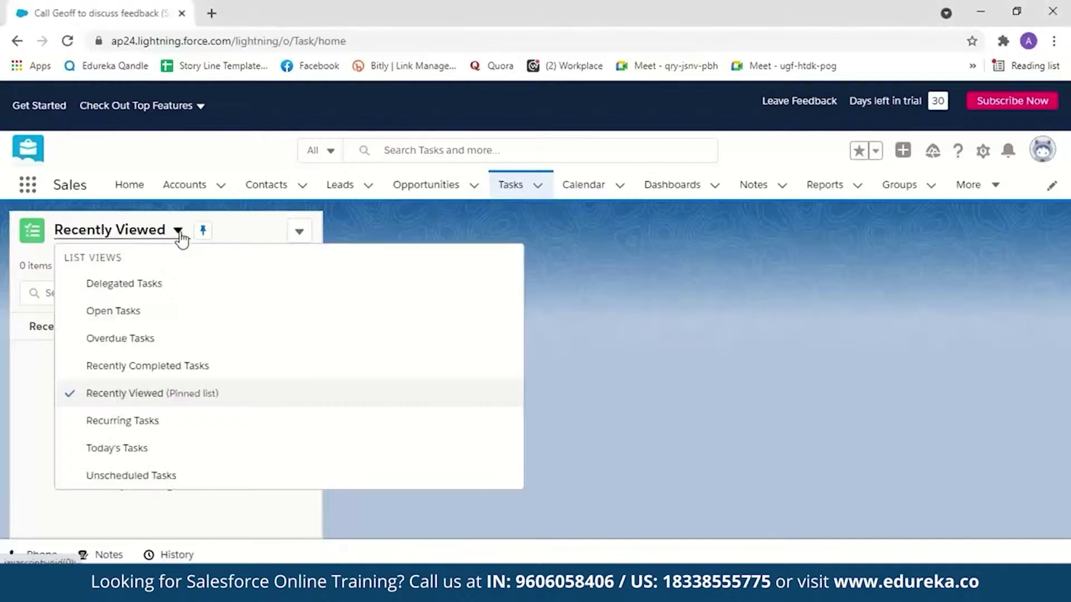
{"action": "left_click", "coordinate": [138, 324]}
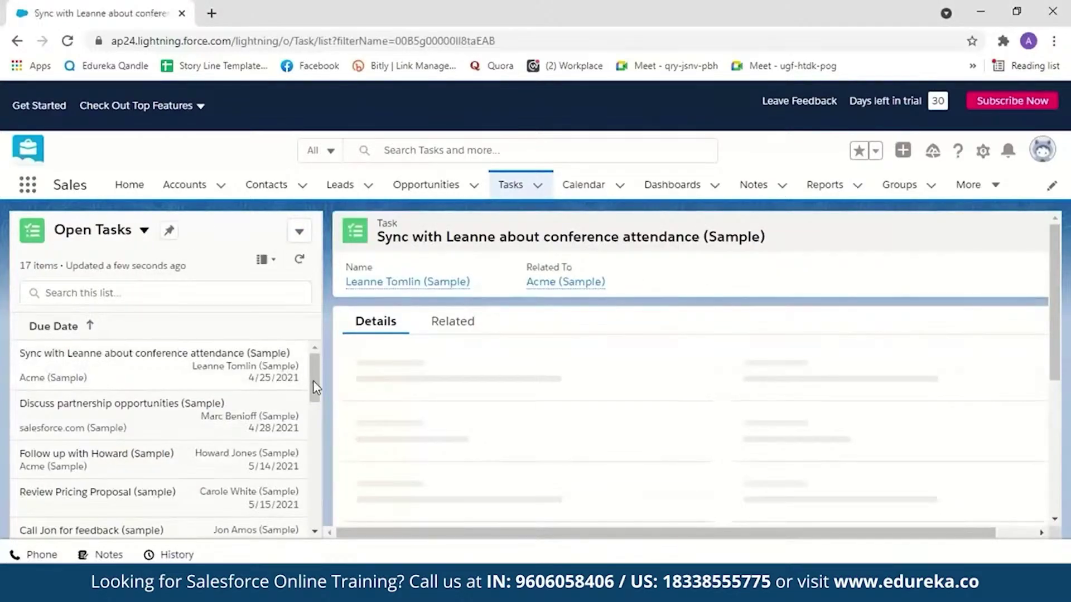
{"action": "scroll", "coordinate": [92, 384], "scroll_direction": "down", "scroll_amount": 1}
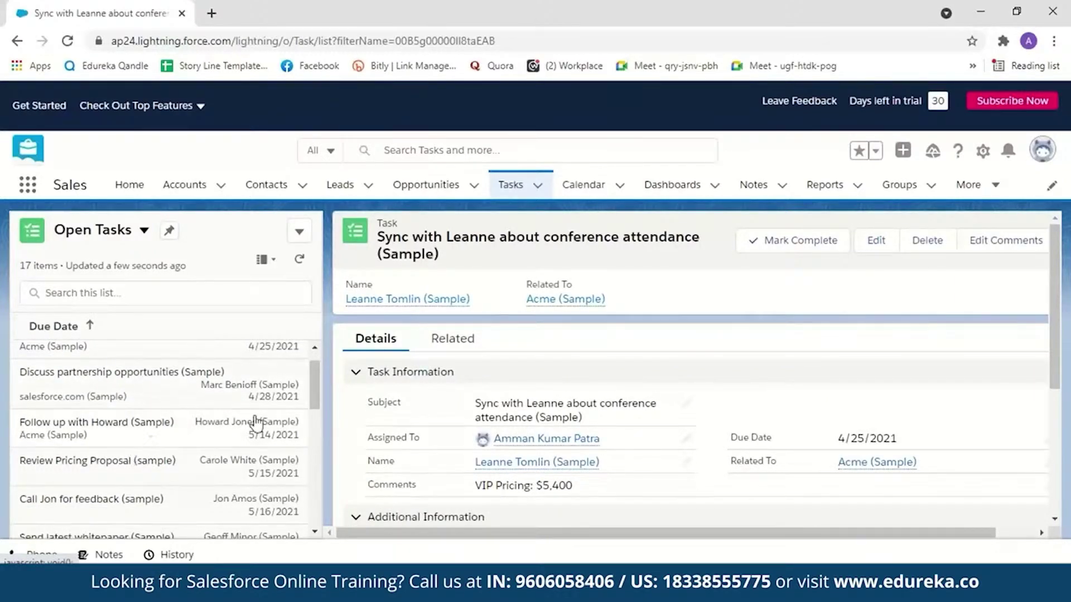
{"action": "left_click", "coordinate": [592, 191]}
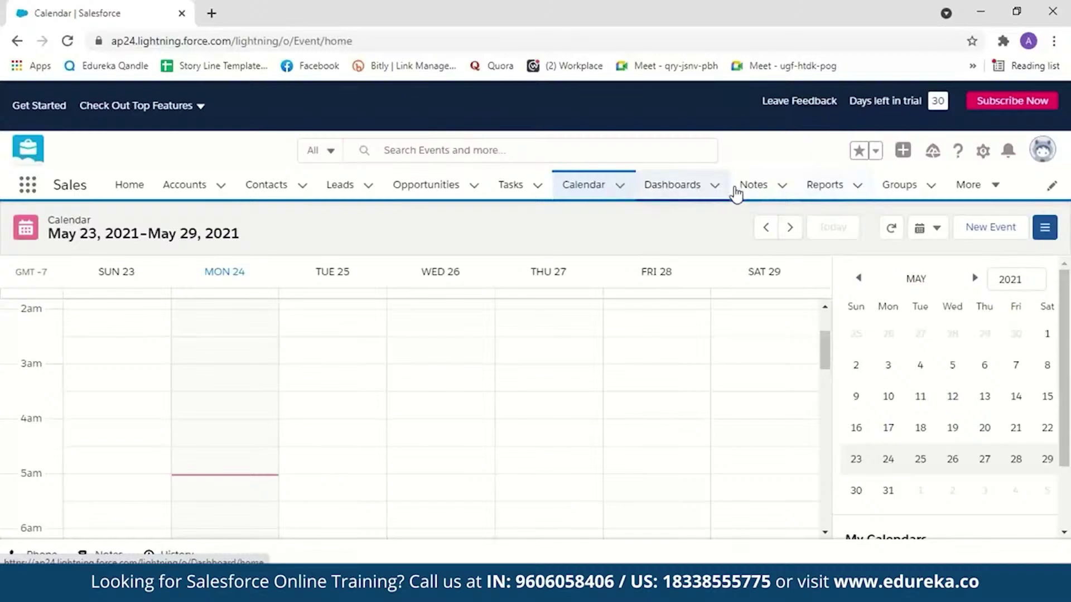
{"action": "left_click", "coordinate": [767, 191]}
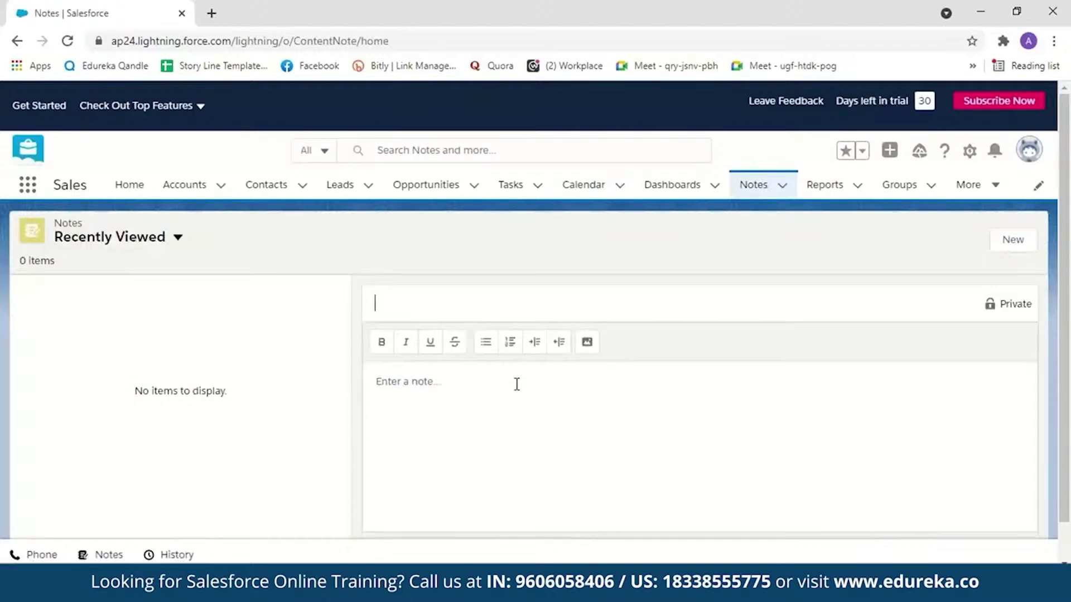
Show the six sample leads in My Leads, then launch the lead import.
{"action": "left_click", "coordinate": [346, 196]}
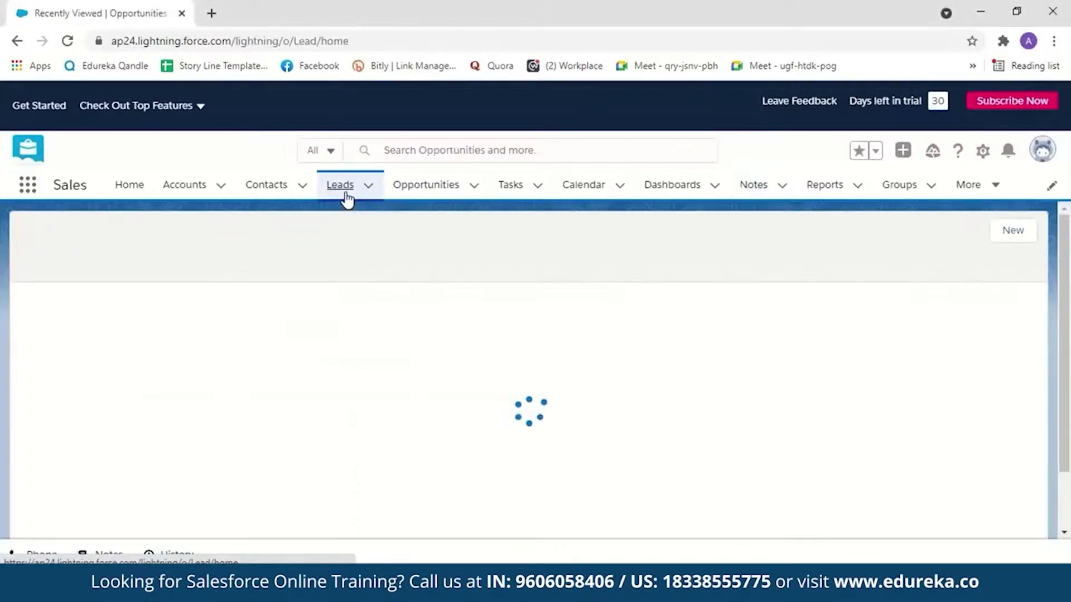
{"action": "left_click", "coordinate": [178, 237]}
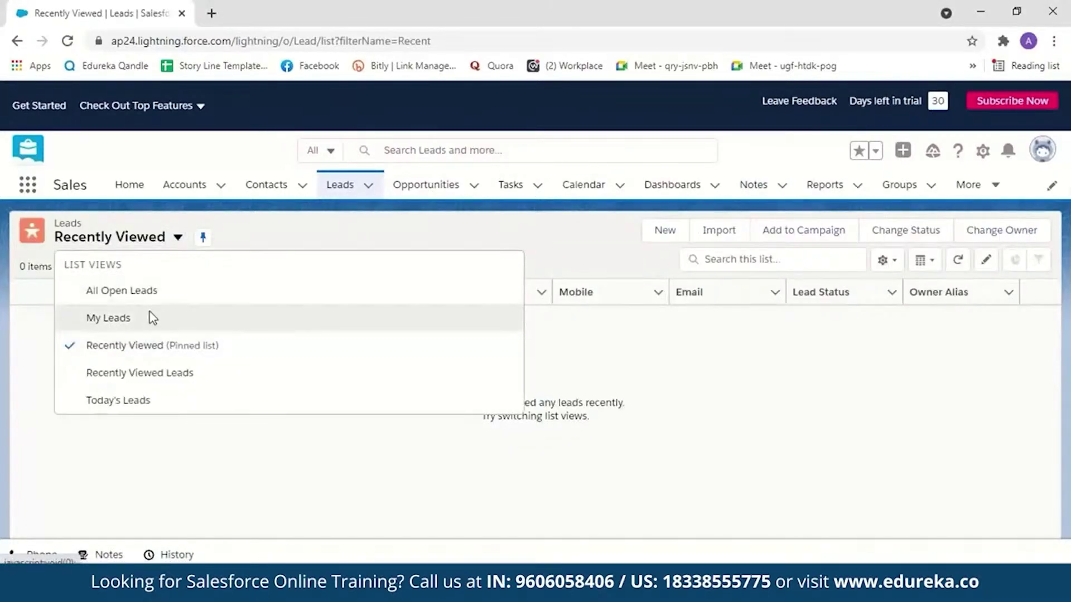
{"action": "left_click", "coordinate": [152, 318]}
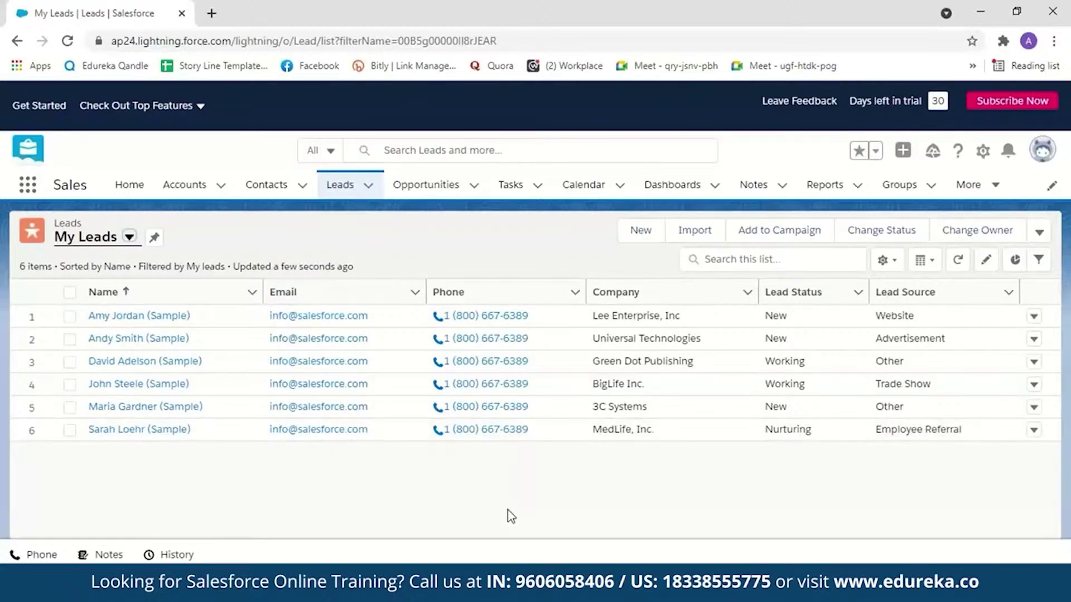
{"action": "left_click", "coordinate": [695, 233]}
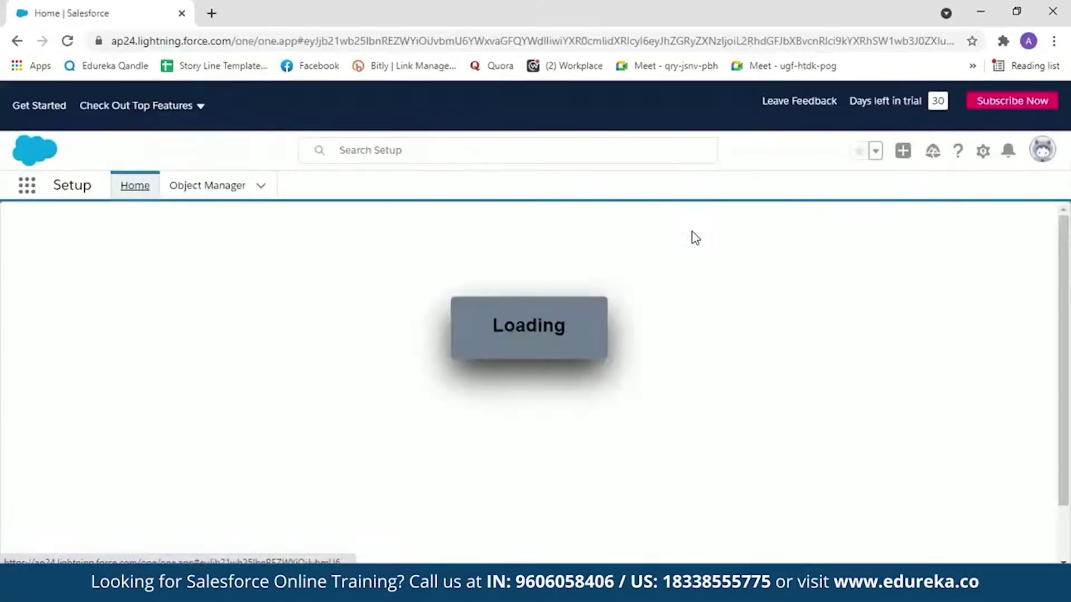
Choose Leads with Add new records and upload Sample data.csv to the import wizard.
{"action": "left_click", "coordinate": [1041, 317]}
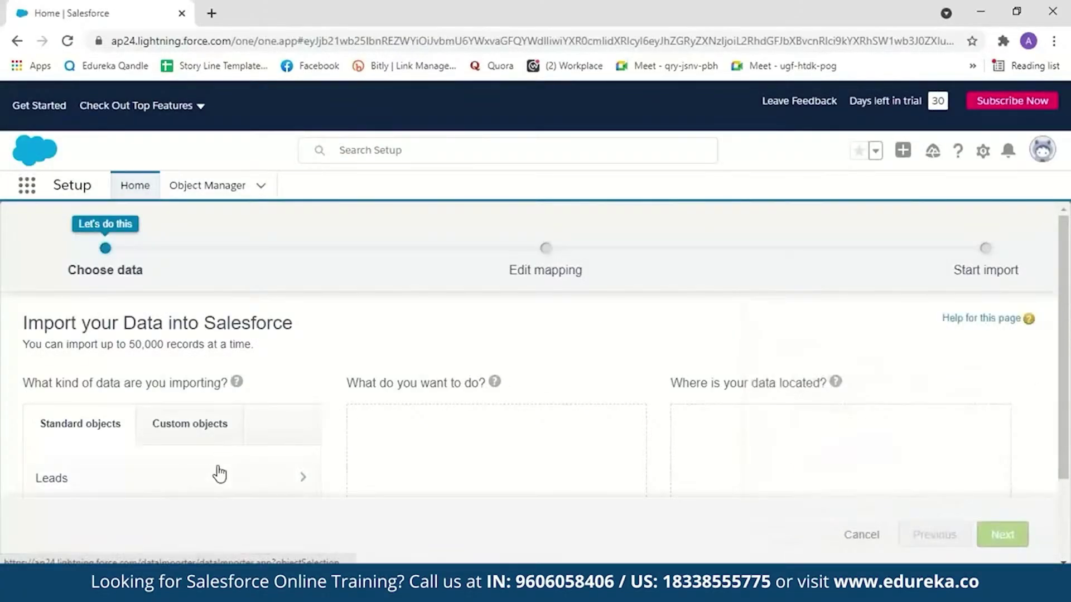
{"action": "left_click", "coordinate": [223, 481]}
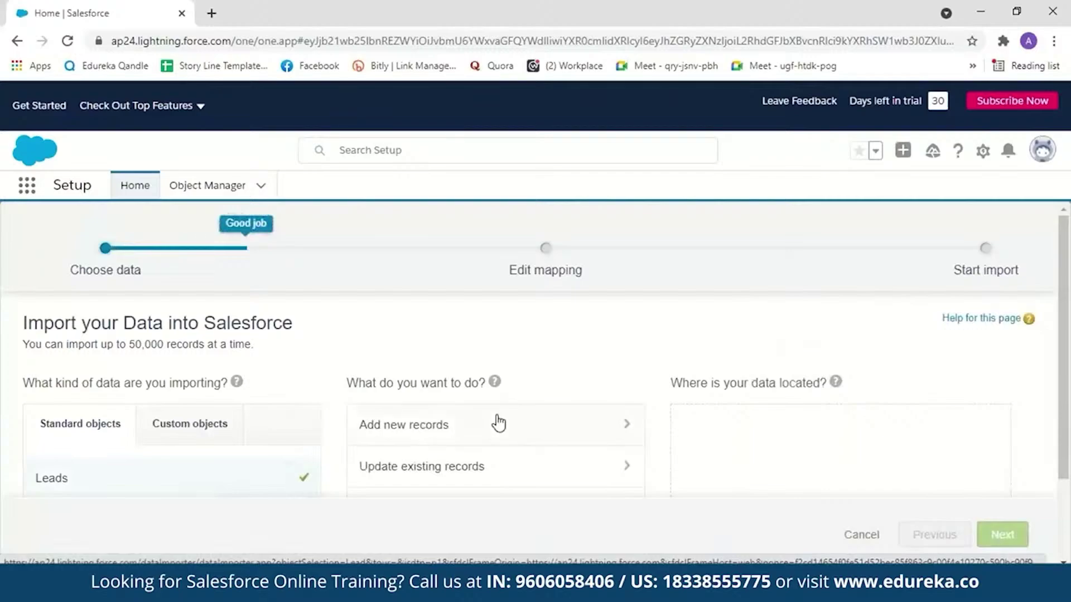
{"action": "scroll", "coordinate": [498, 426], "scroll_direction": "down", "scroll_amount": 1}
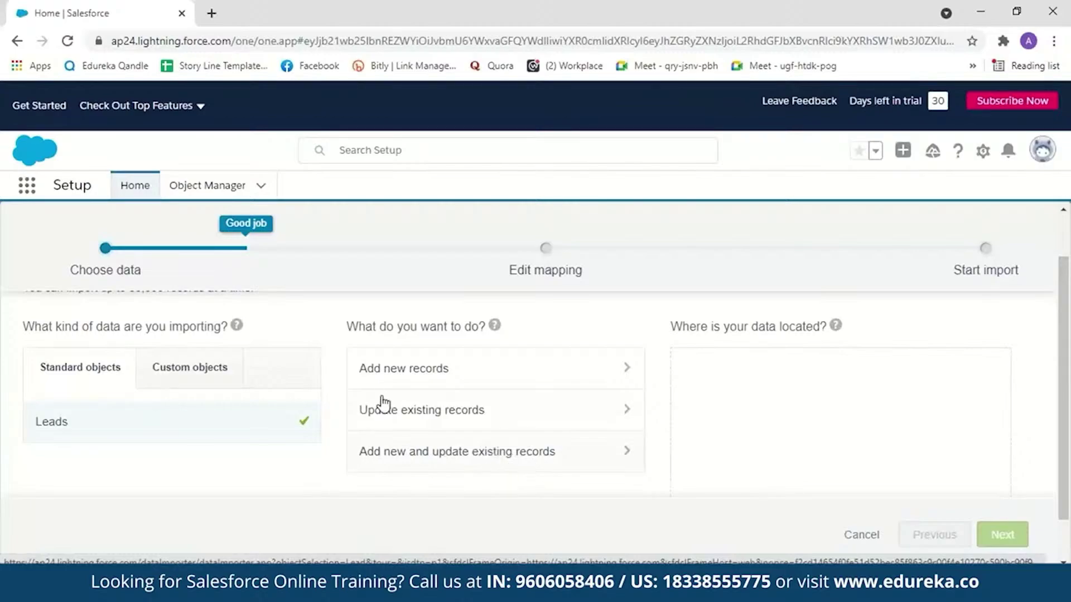
{"action": "left_click", "coordinate": [396, 374]}
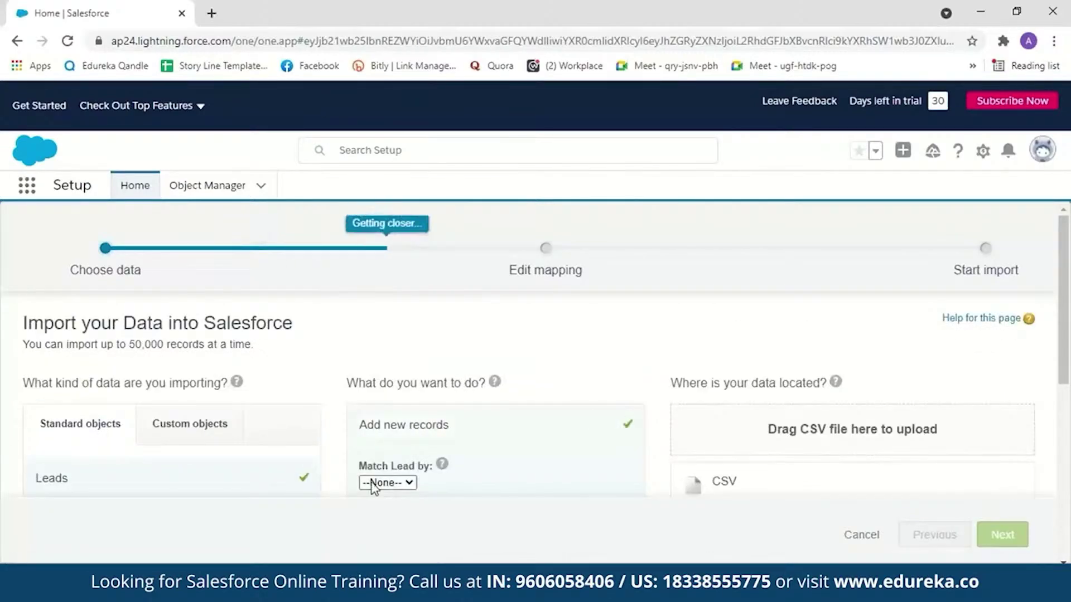
{"action": "left_click", "coordinate": [413, 588]}
{"action": "left_click_drag", "start_coordinate": [189, 186], "coordinate": [917, 451]}
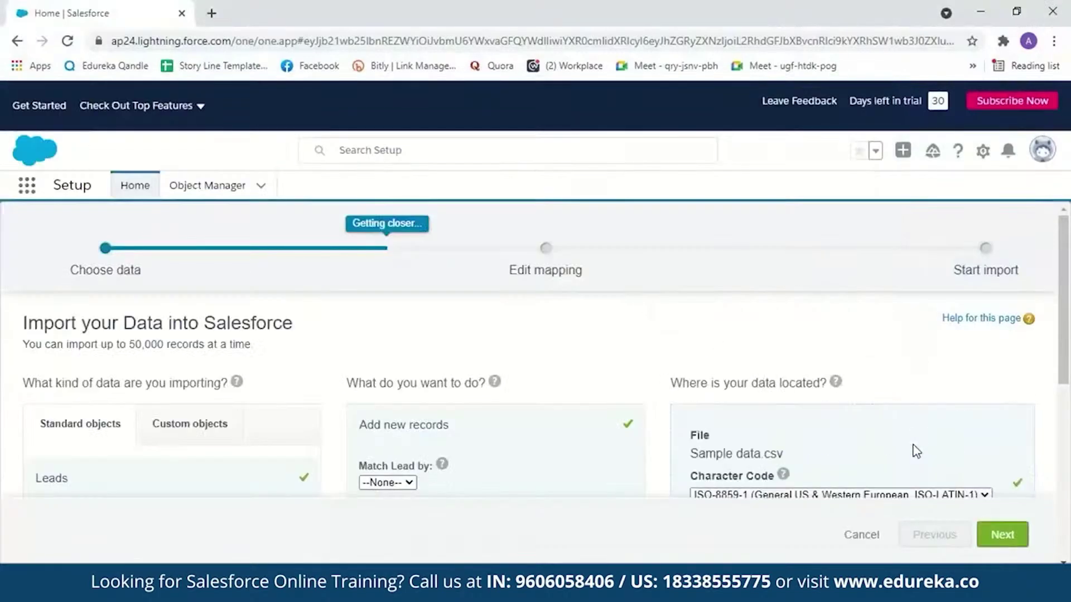
Accept the 9 mapped fields and start the lead import.
{"action": "left_click", "coordinate": [1000, 532]}
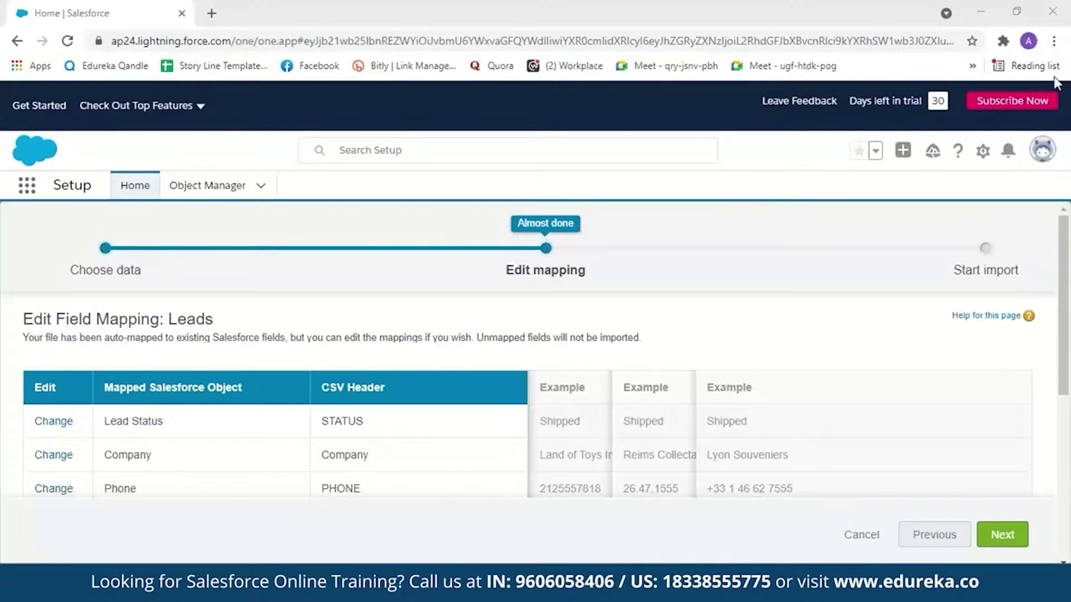
{"action": "scroll", "coordinate": [915, 353], "scroll_direction": "down", "scroll_amount": 5}
{"action": "left_click", "coordinate": [986, 544]}
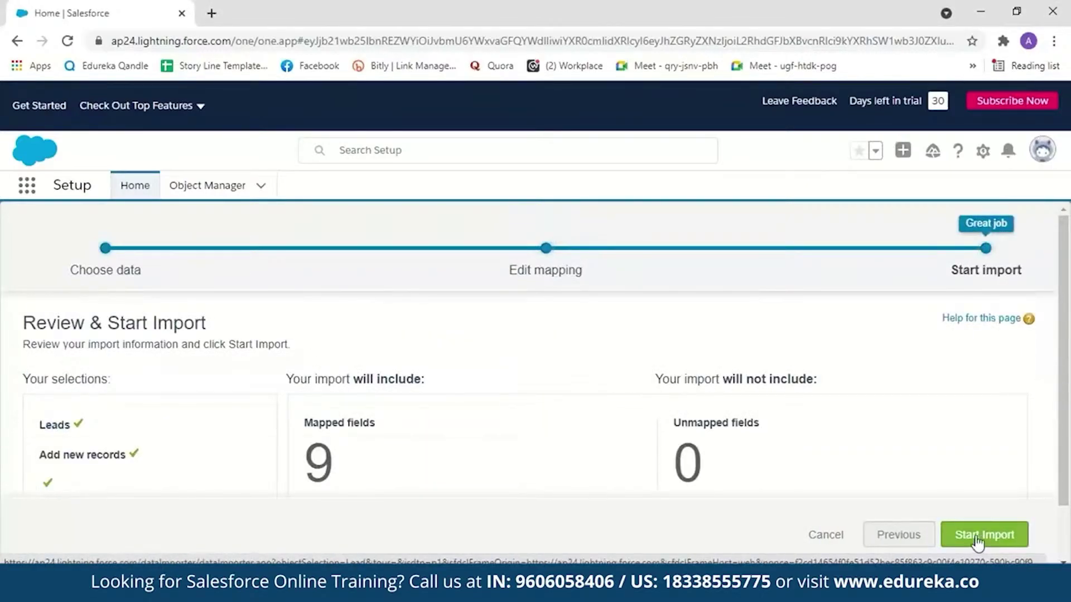
{"action": "left_click", "coordinate": [978, 537]}
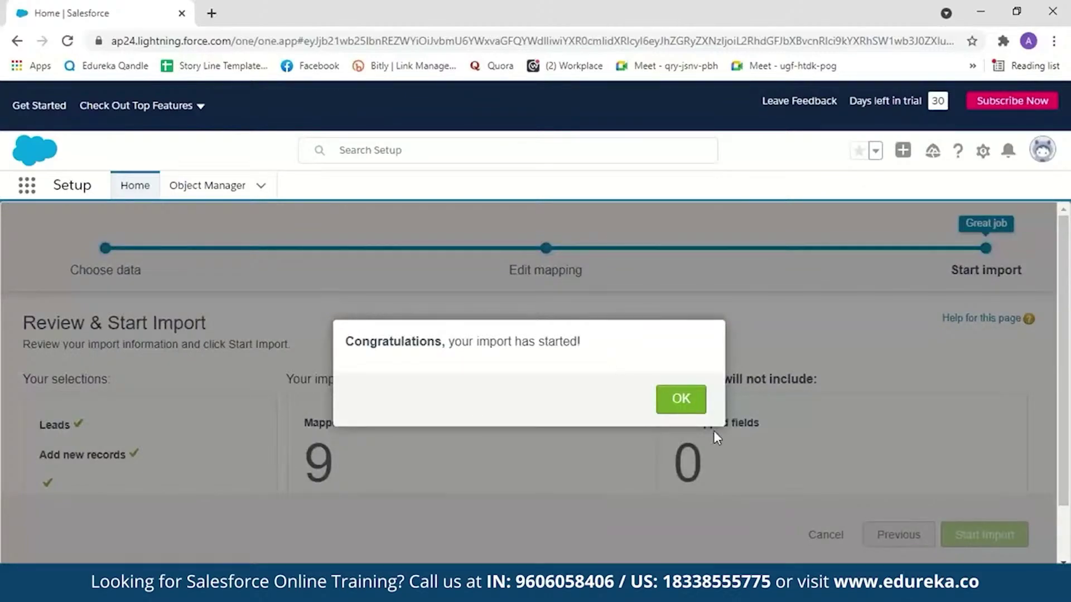
{"action": "left_click", "coordinate": [681, 400]}
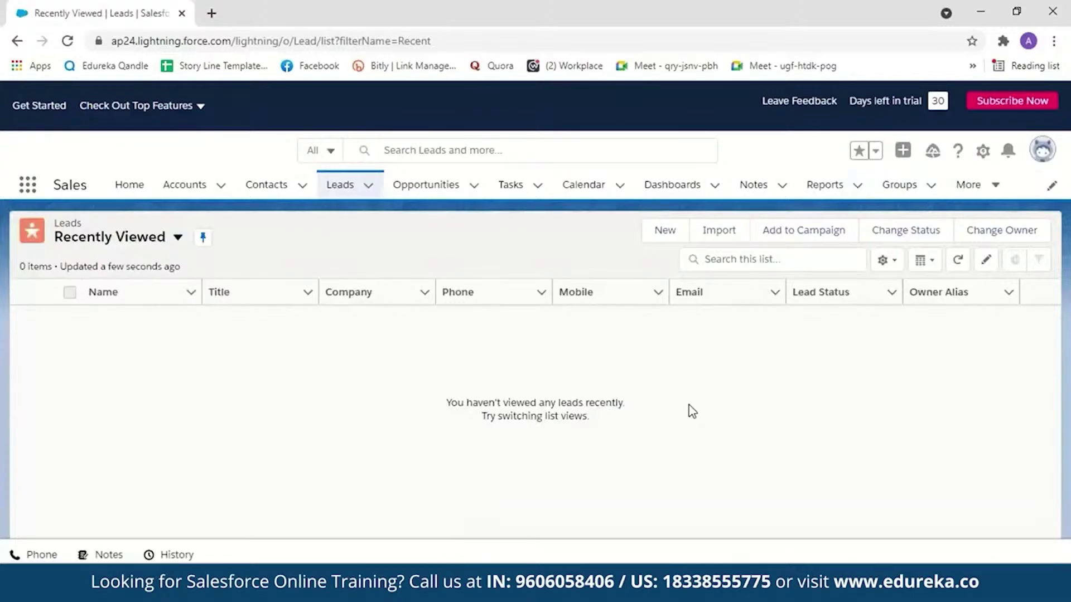
Confirm All Open Leads lists 168 leads, then go to the Reports page.
{"action": "left_click", "coordinate": [177, 237]}
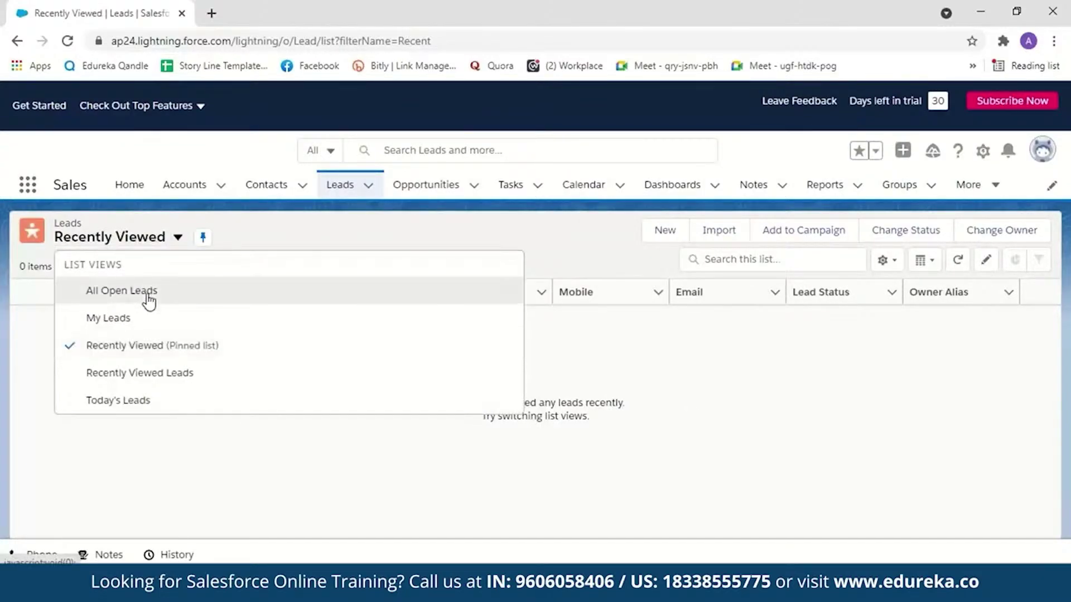
{"action": "left_click", "coordinate": [149, 302]}
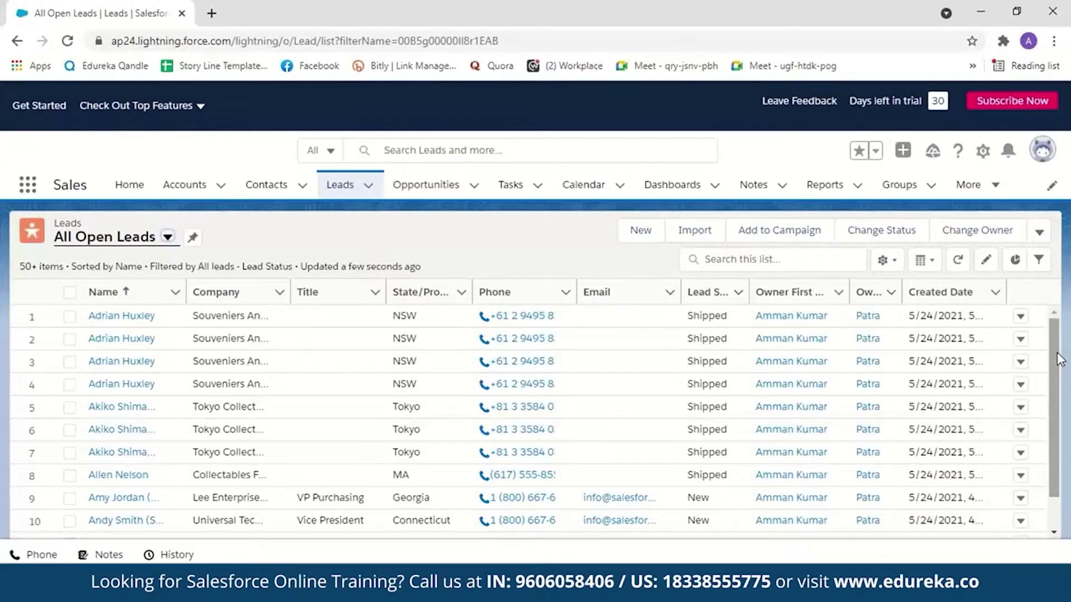
{"action": "left_click_drag", "start_coordinate": [1059, 360], "coordinate": [1054, 518]}
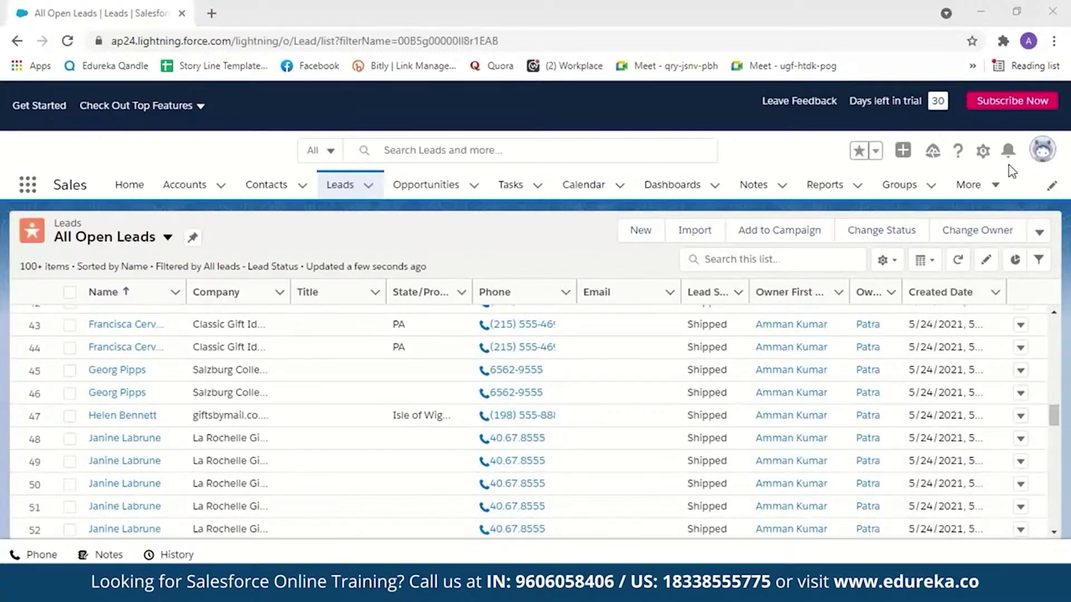
{"action": "left_click_drag", "start_coordinate": [1054, 415], "coordinate": [1058, 535]}
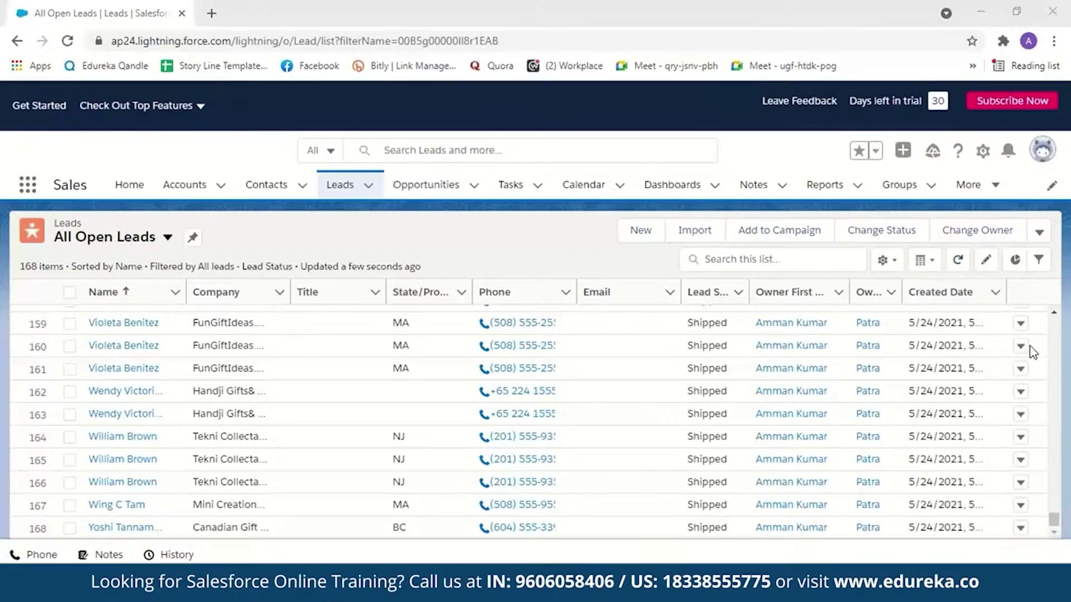
{"action": "left_click", "coordinate": [829, 186]}
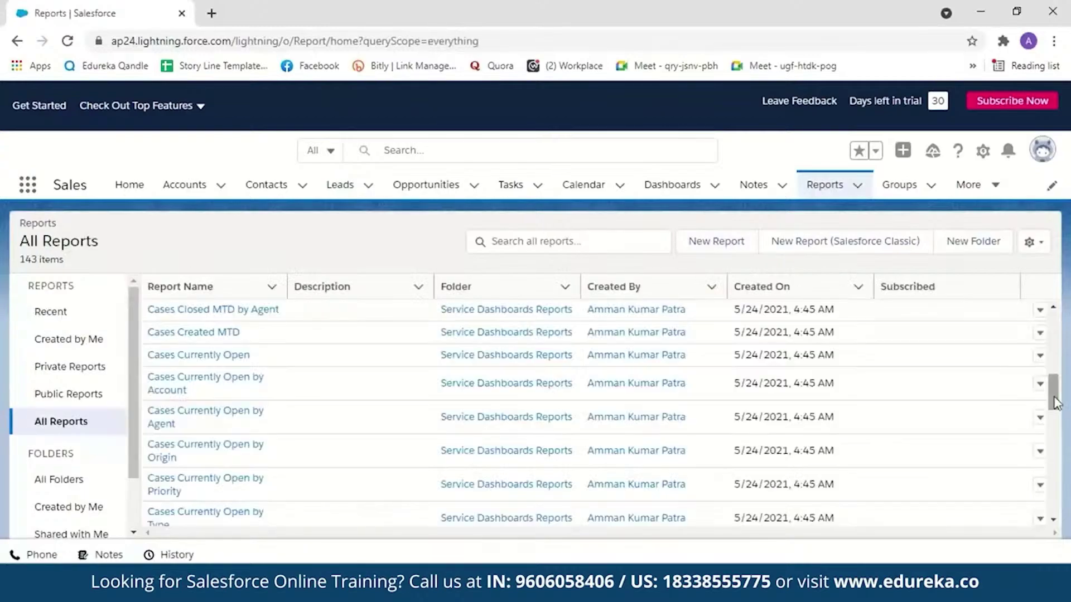
Create a new report using the Leads report type.
{"action": "left_click_drag", "start_coordinate": [1056, 396], "coordinate": [1059, 518]}
{"action": "left_click_drag", "start_coordinate": [1055, 444], "coordinate": [1056, 321]}
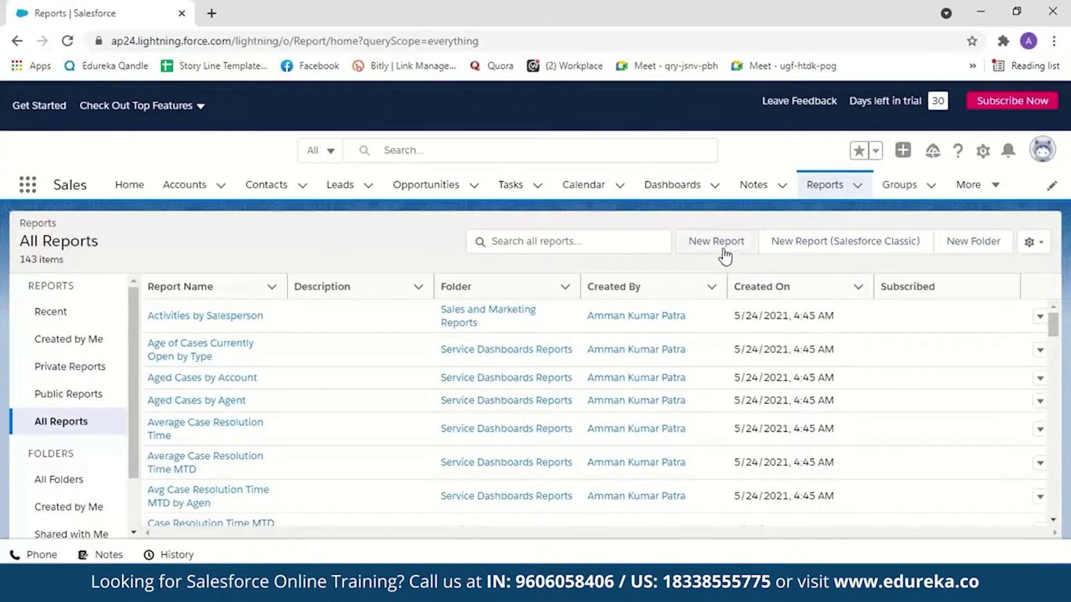
{"action": "left_click", "coordinate": [723, 246]}
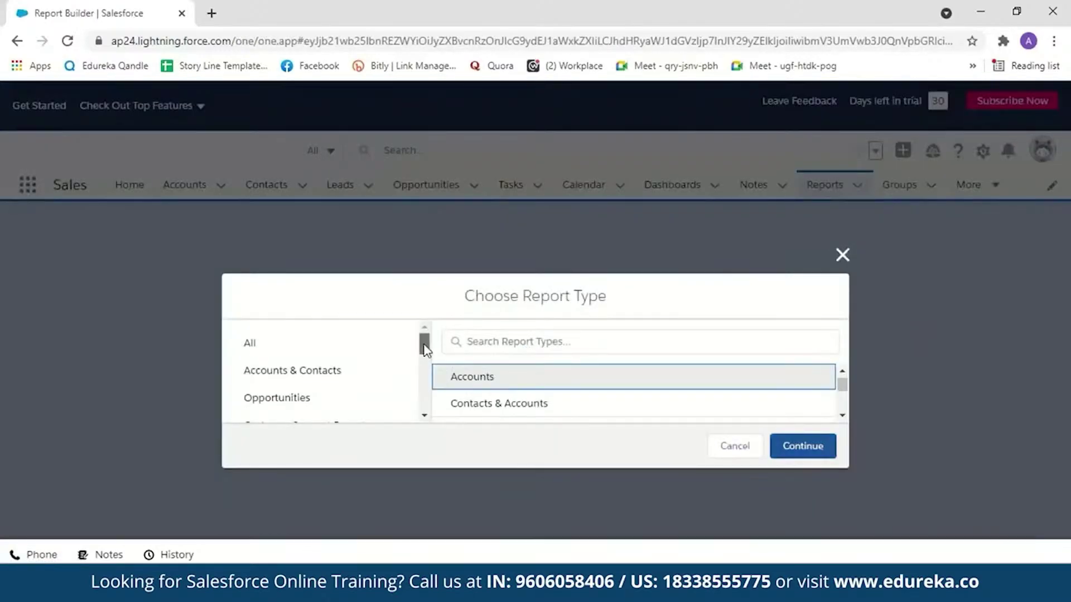
{"action": "left_click_drag", "start_coordinate": [422, 347], "coordinate": [425, 364]}
{"action": "left_click", "coordinate": [382, 362]}
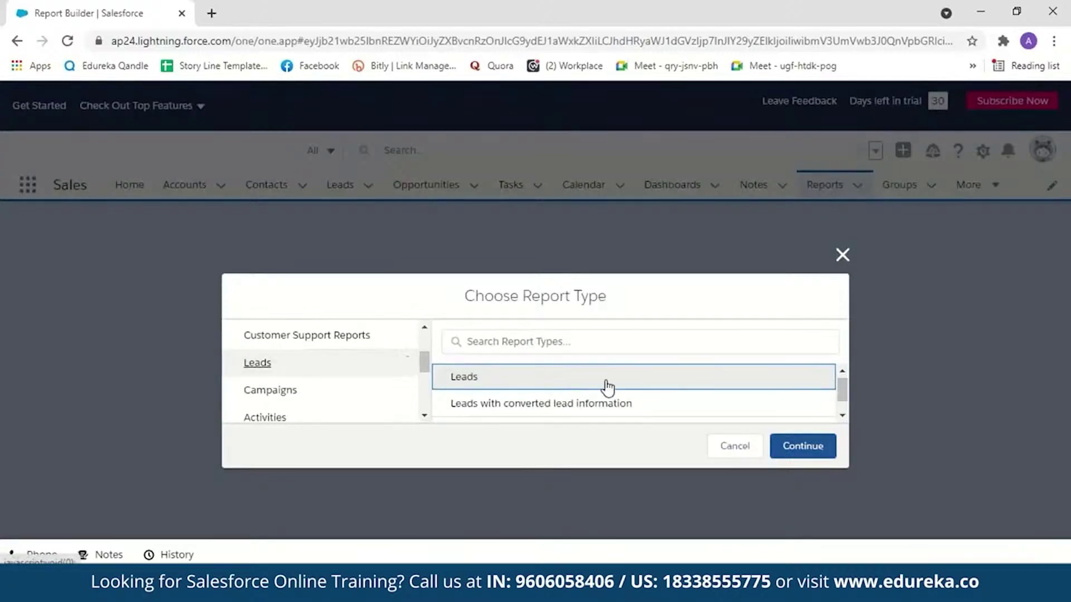
{"action": "left_click", "coordinate": [810, 445]}
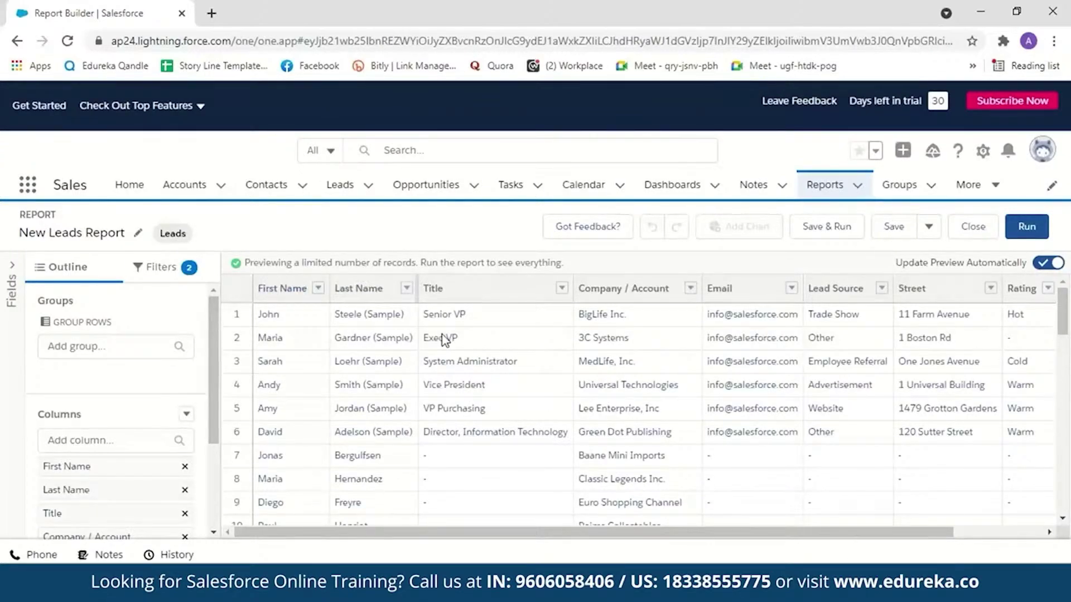
Remove the Title column from the leads report.
{"action": "left_click", "coordinate": [111, 346]}
{"action": "scroll", "coordinate": [265, 276], "scroll_direction": "down", "scroll_amount": 8}
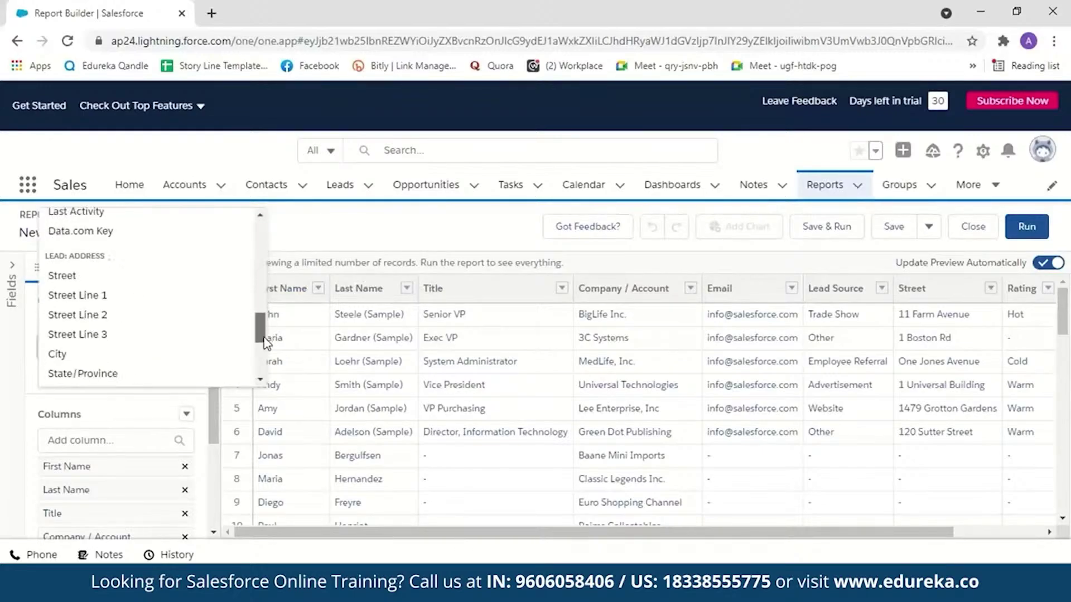
{"action": "left_click", "coordinate": [213, 478]}
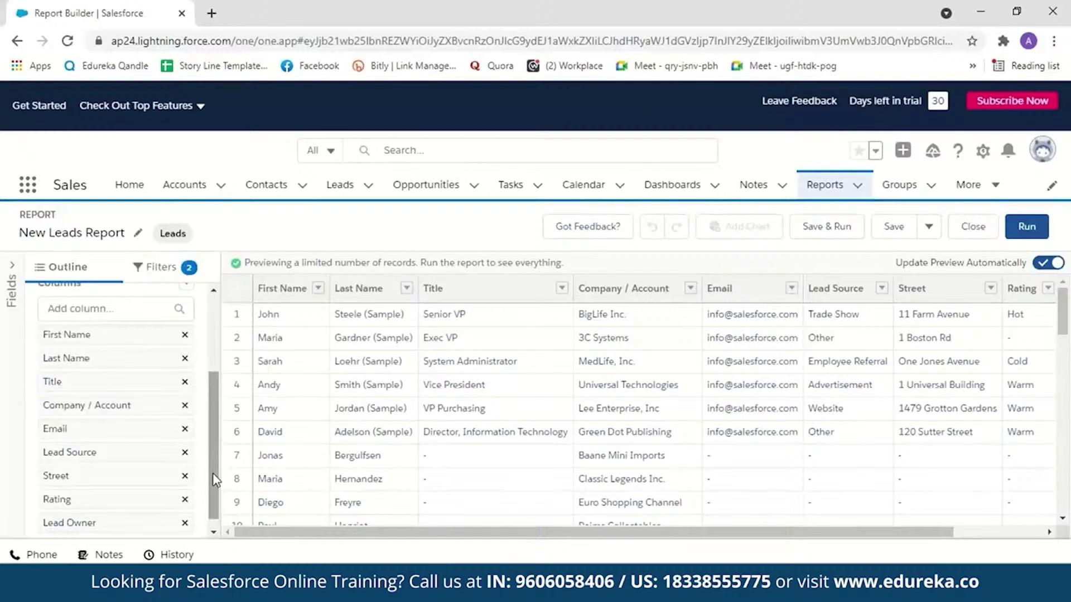
{"action": "left_click_drag", "start_coordinate": [213, 474], "coordinate": [214, 479]}
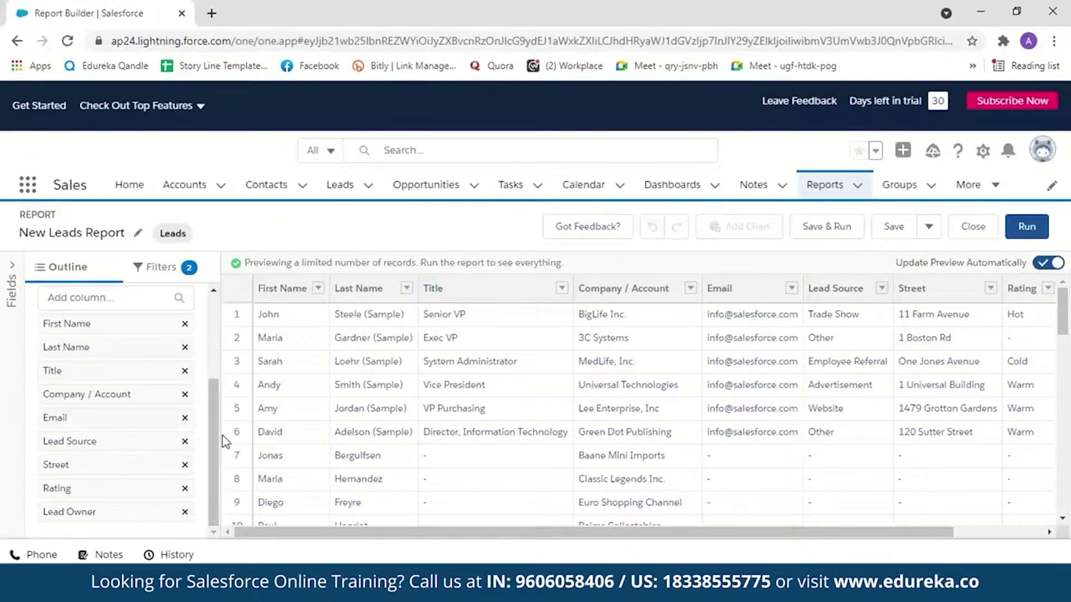
{"action": "left_click", "coordinate": [184, 370]}
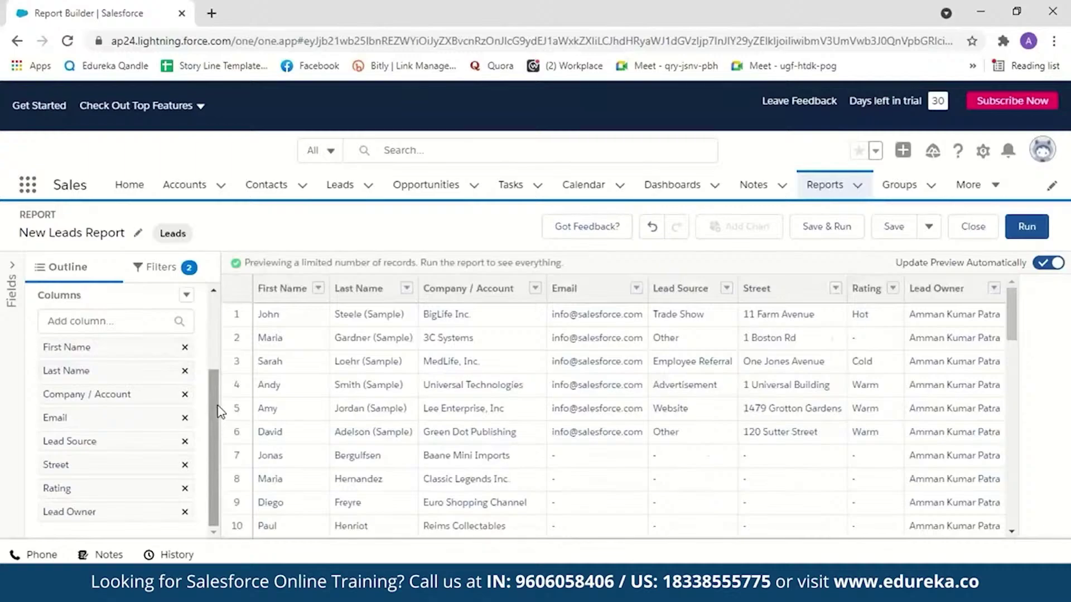
Review the report filters, then group the rows by Lead Status.
{"action": "left_click", "coordinate": [161, 268]}
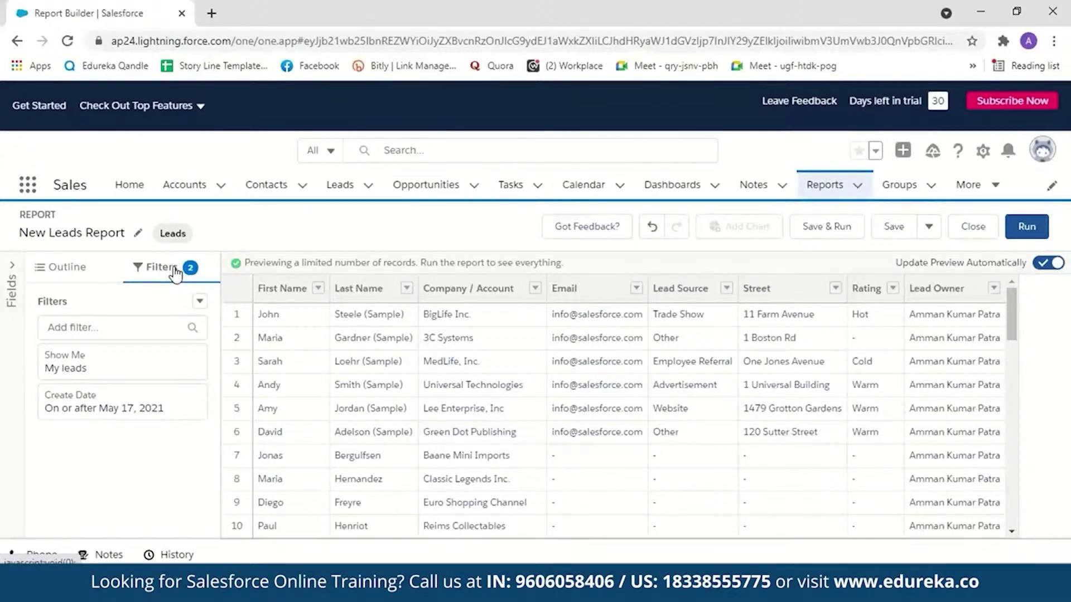
{"action": "left_click", "coordinate": [66, 270]}
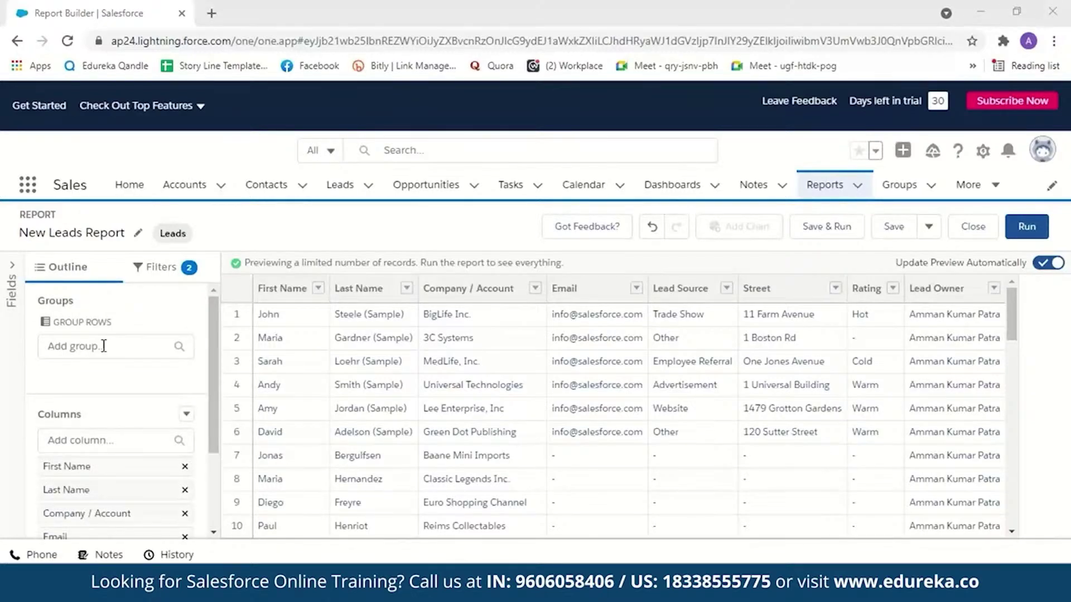
{"action": "left_click", "coordinate": [104, 345]}
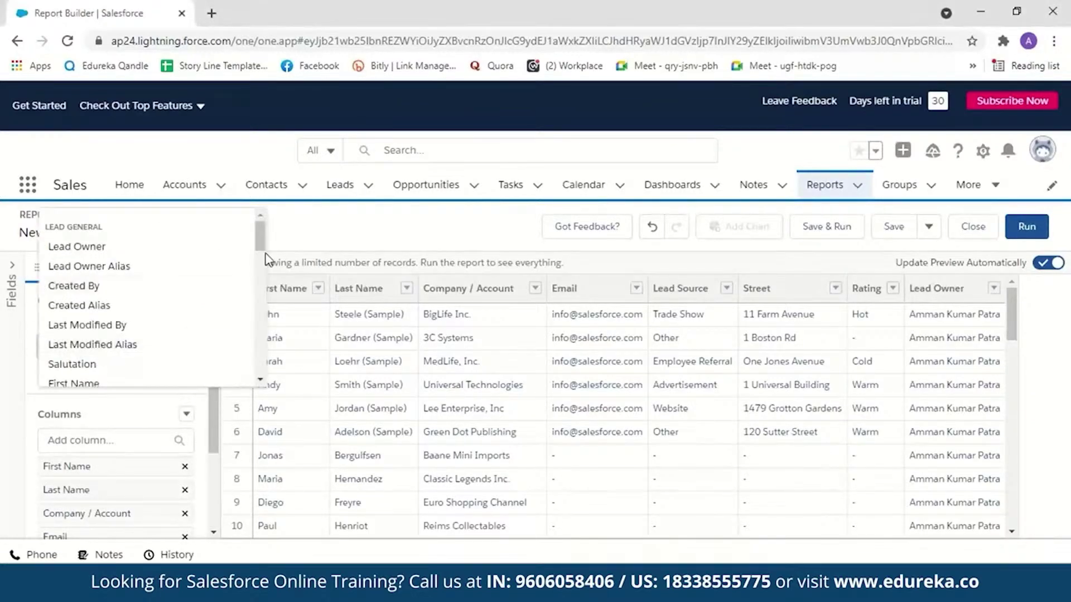
{"action": "scroll", "coordinate": [262, 249], "scroll_direction": "down", "scroll_amount": 1}
{"action": "scroll", "coordinate": [262, 250], "scroll_direction": "down", "scroll_amount": 5}
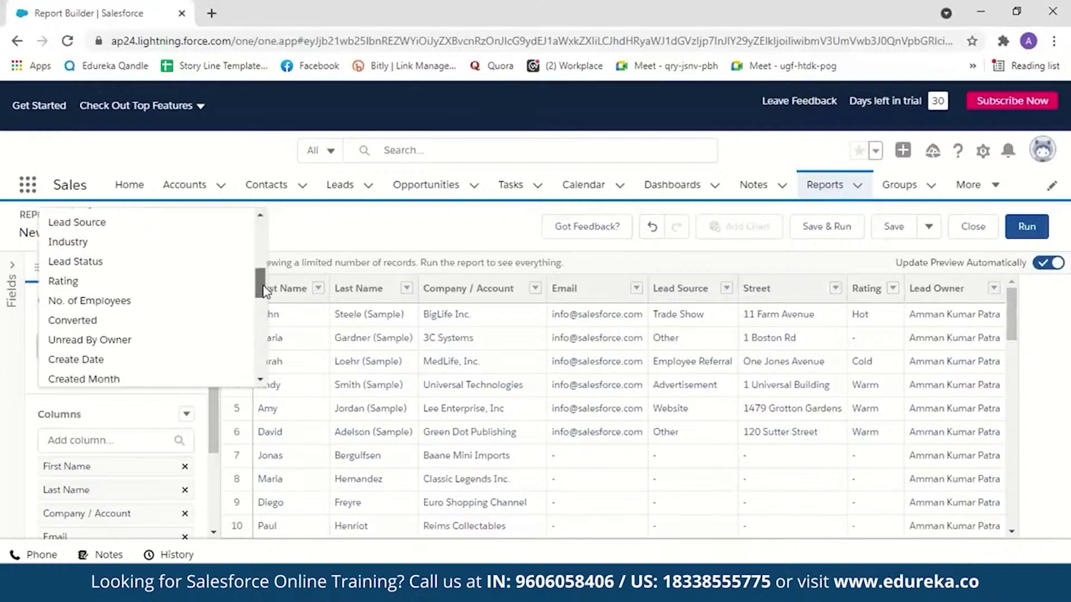
{"action": "left_click", "coordinate": [178, 272]}
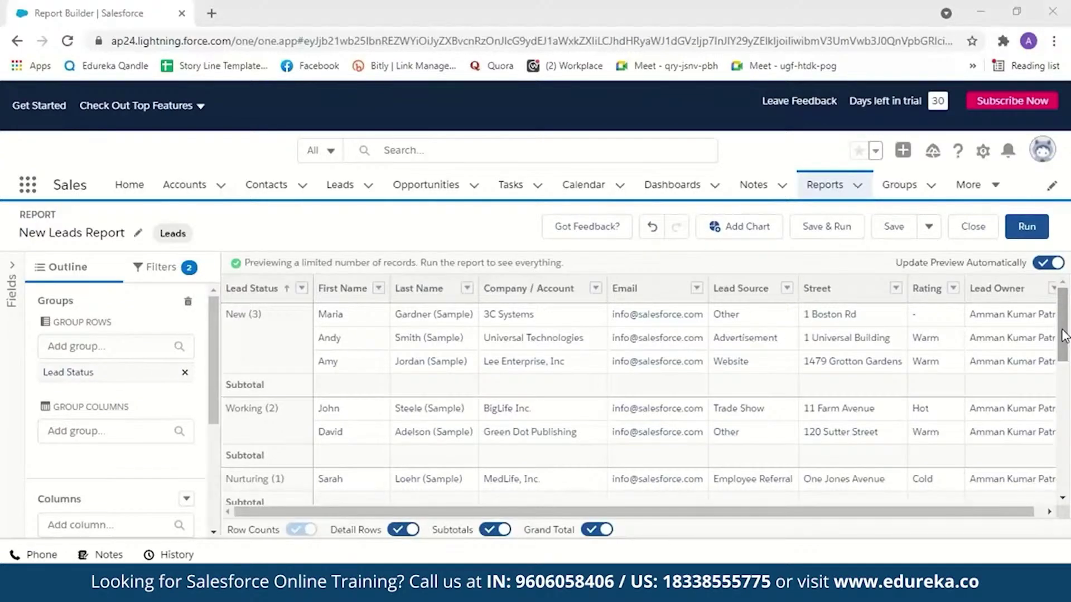
{"action": "left_click_drag", "start_coordinate": [1065, 334], "coordinate": [276, 421]}
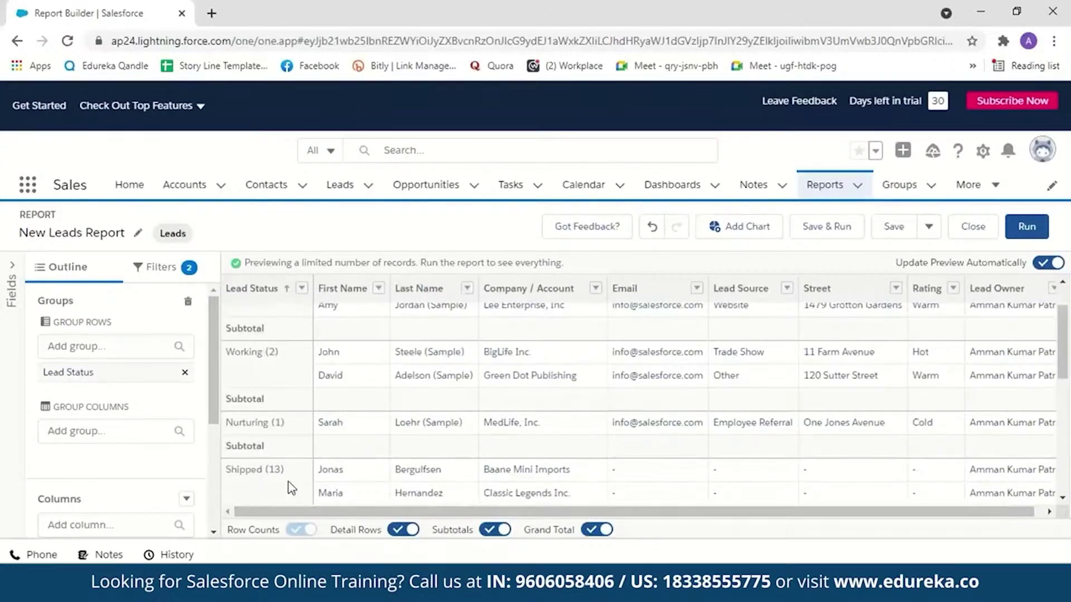
{"action": "scroll", "coordinate": [291, 489], "scroll_direction": "up", "scroll_amount": 1}
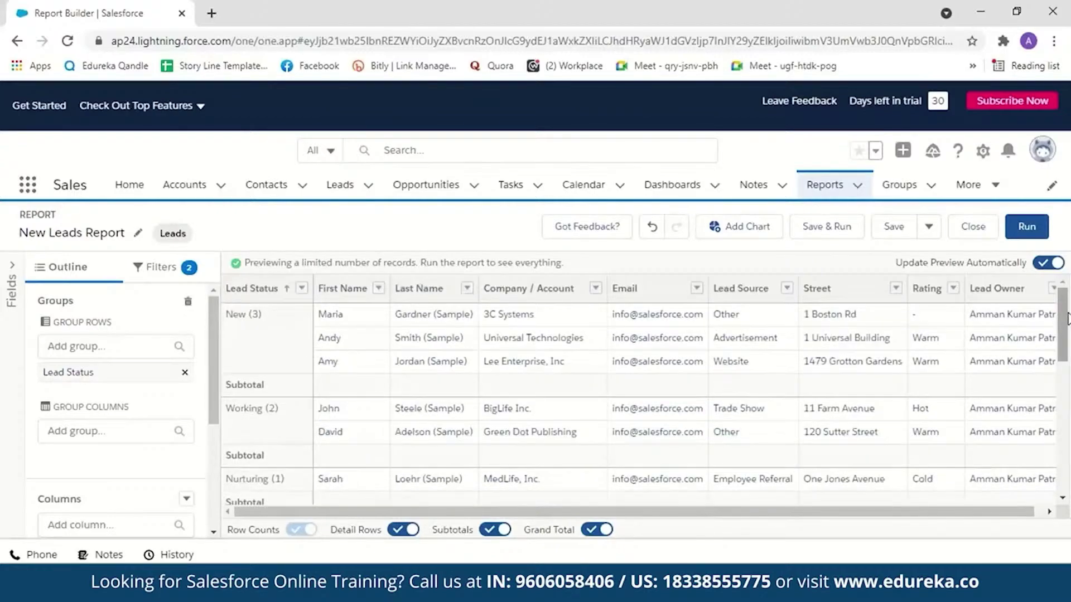
Add a Record Count chart and display it as a line chart, after trying donut and funnel.
{"action": "left_click", "coordinate": [750, 237]}
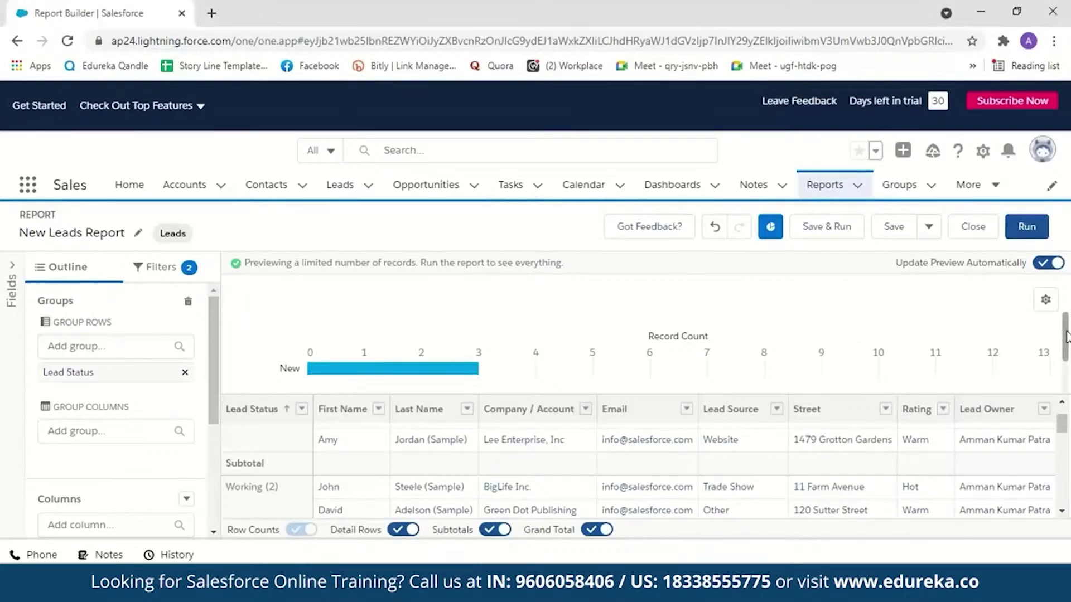
{"action": "left_click_drag", "start_coordinate": [1065, 337], "coordinate": [1069, 362]}
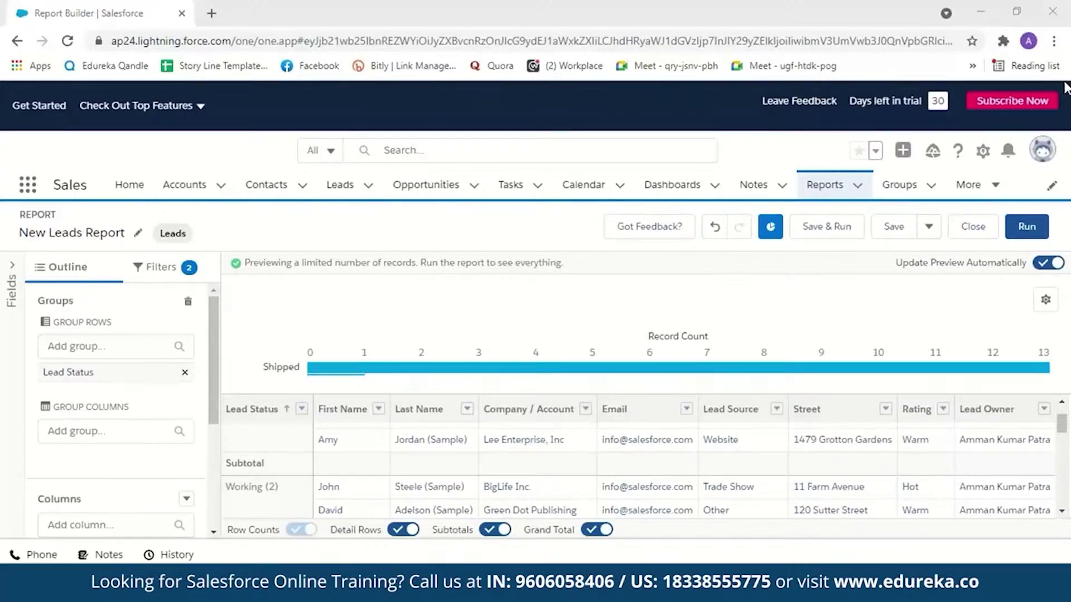
{"action": "left_click", "coordinate": [1066, 375]}
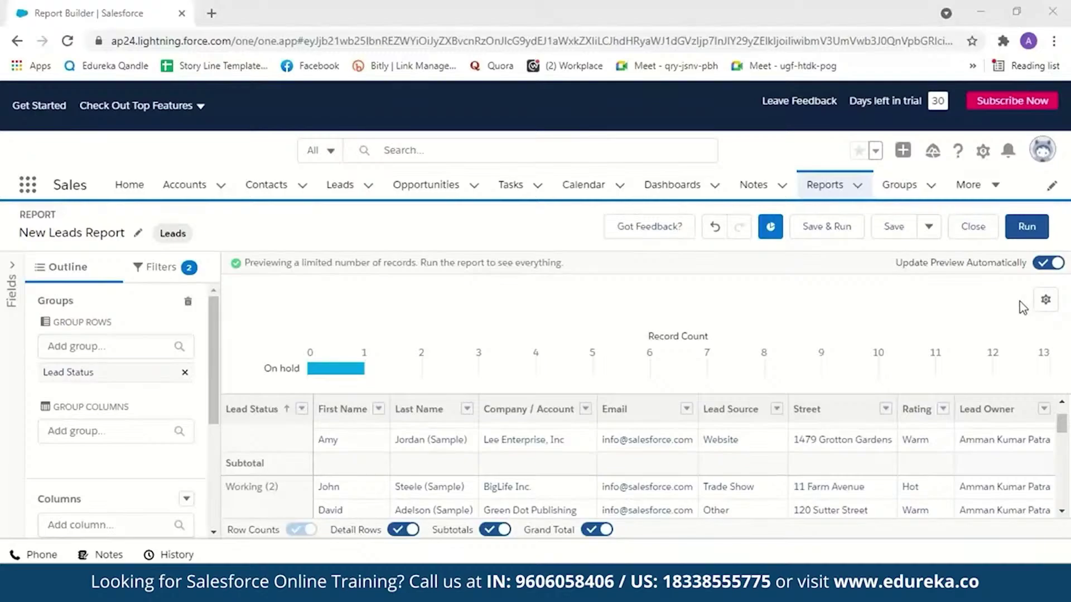
{"action": "left_click", "coordinate": [1046, 300]}
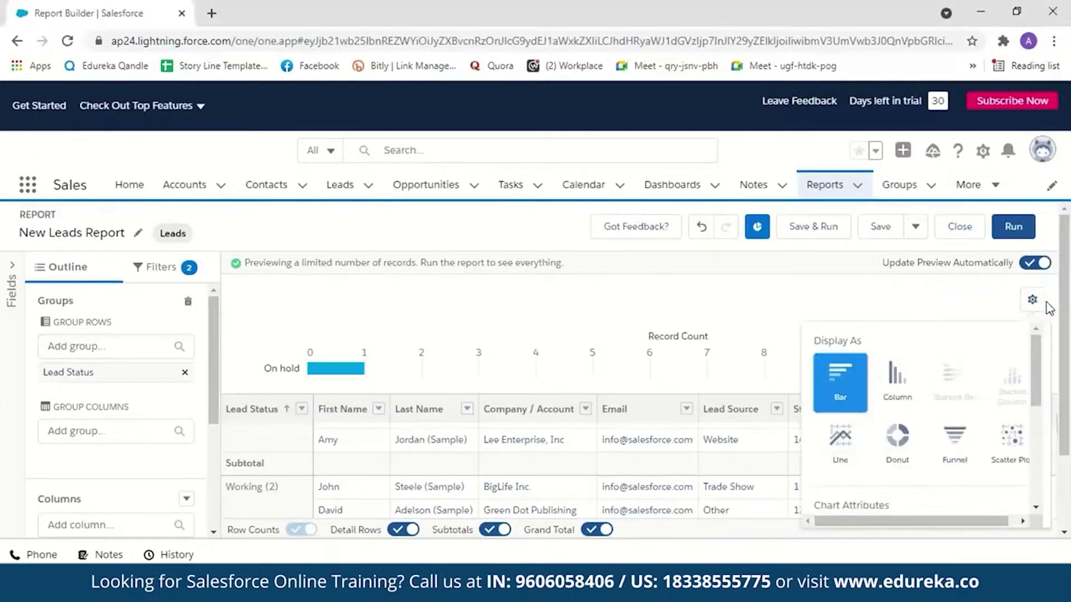
{"action": "left_click", "coordinate": [896, 458]}
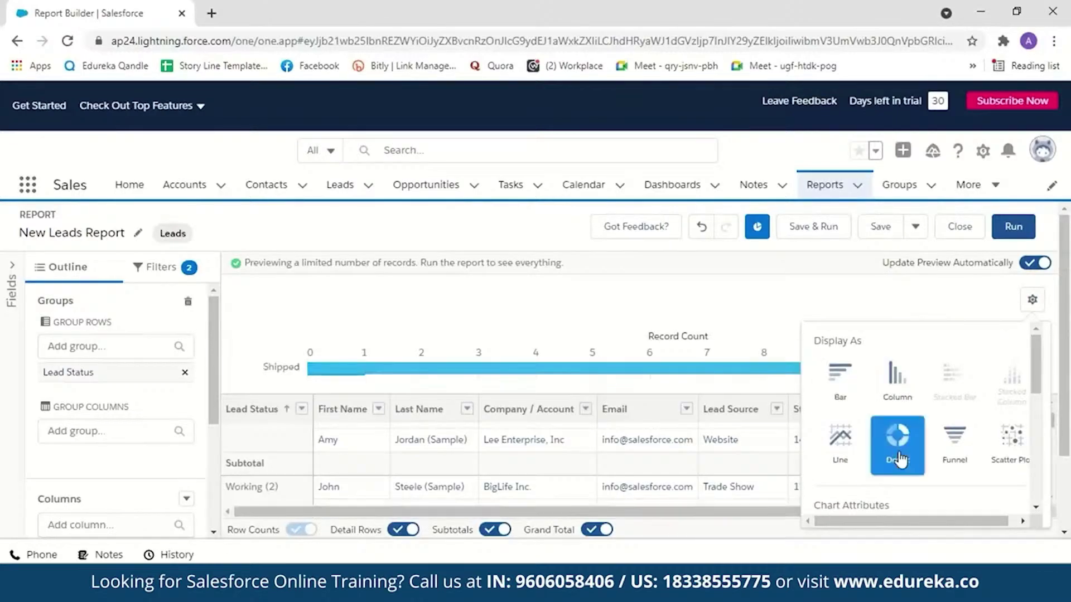
{"action": "left_click", "coordinate": [953, 458]}
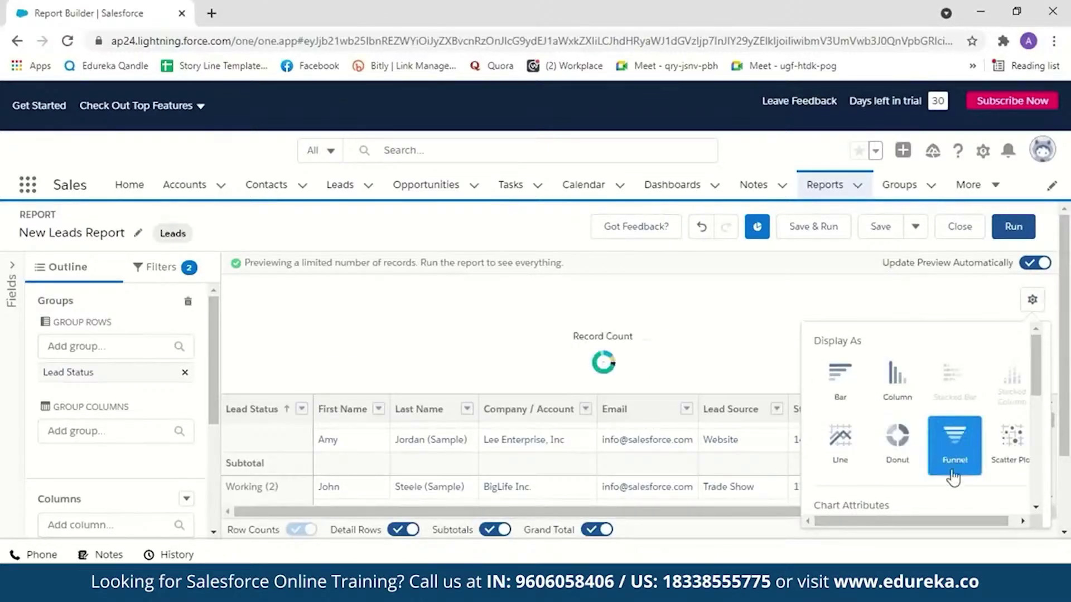
{"action": "left_click", "coordinate": [841, 451]}
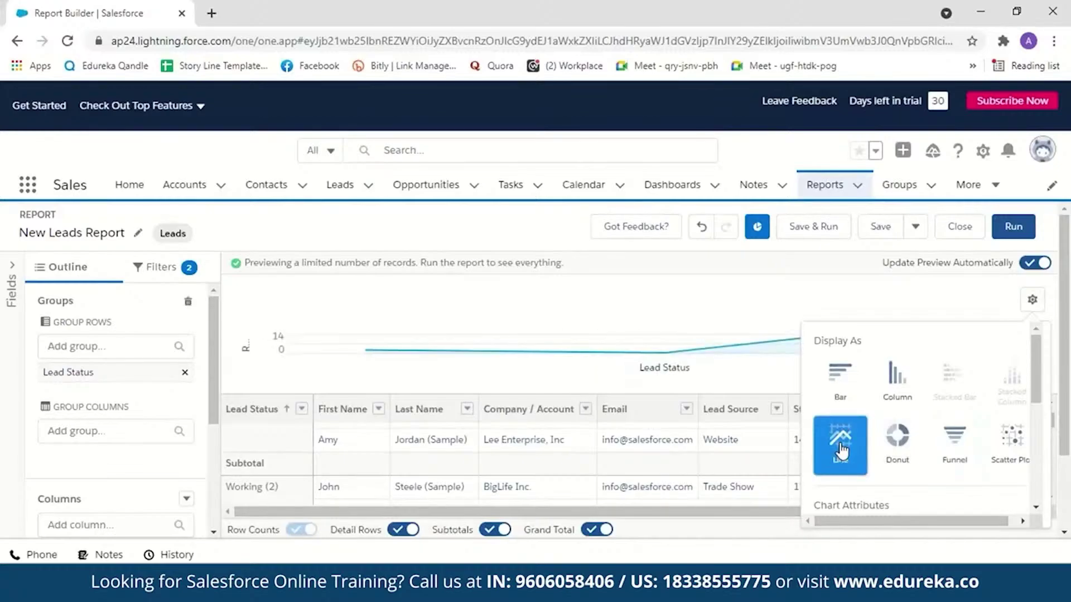
{"action": "left_click", "coordinate": [1033, 300]}
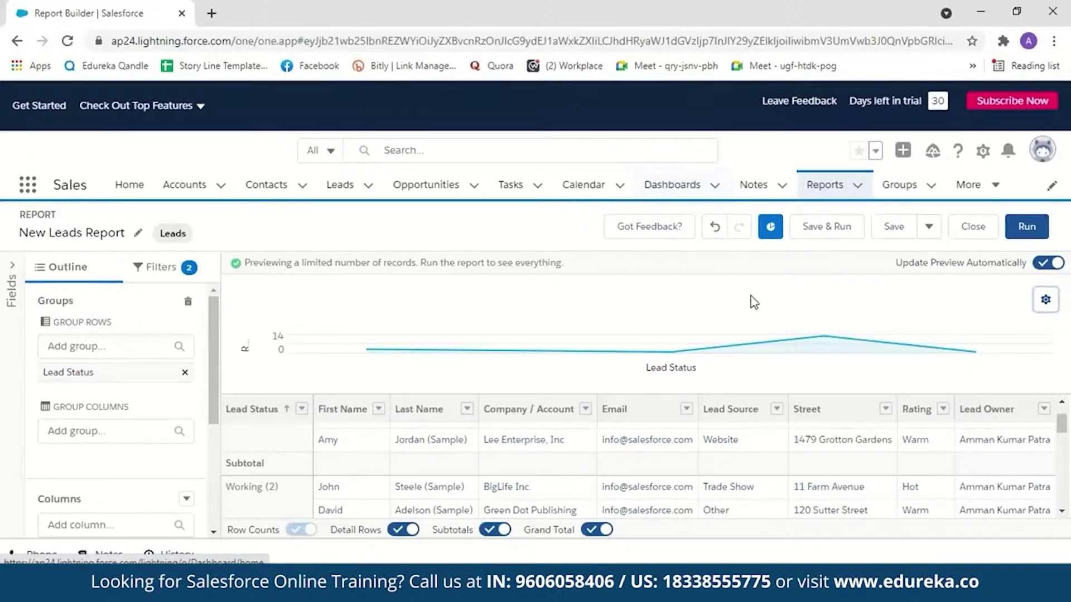
Name the report 'Demo-report' and save it.
{"action": "left_click", "coordinate": [842, 228]}
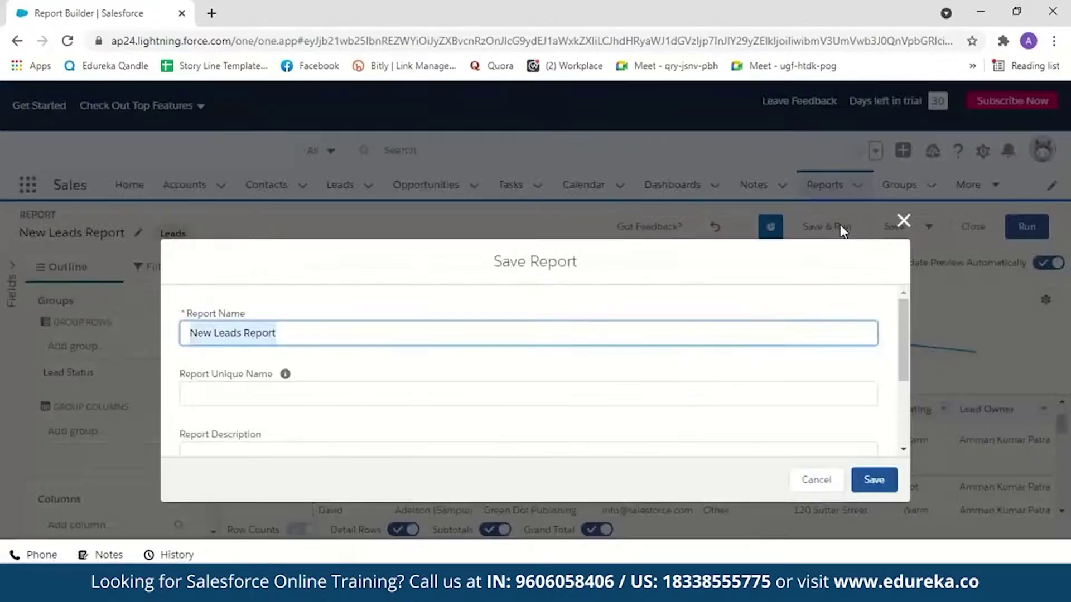
{"action": "key", "text": "BackSpace"}
{"action": "type", "text": "De"}
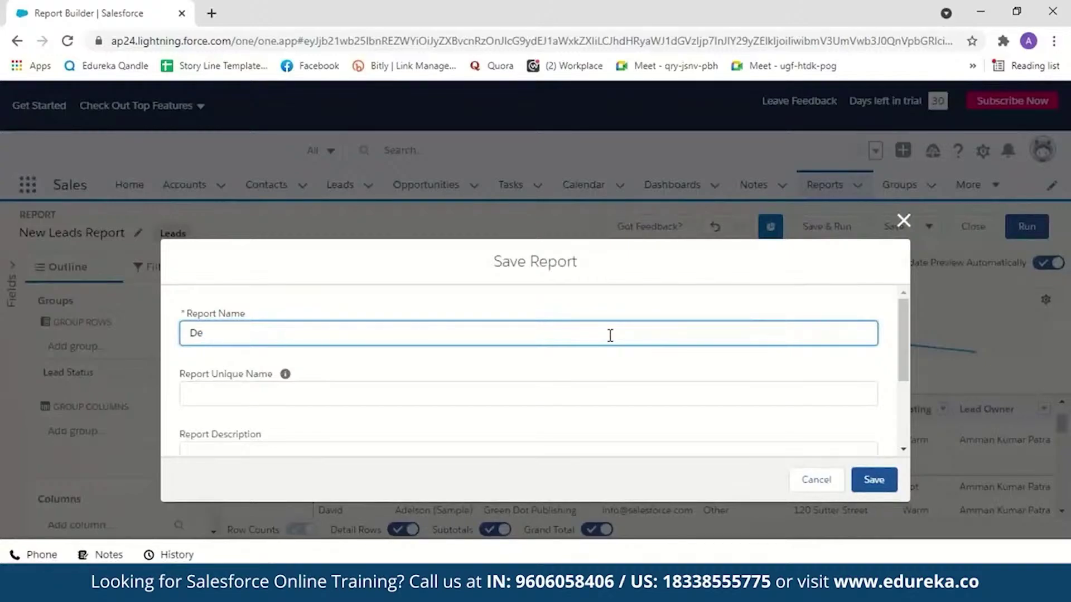
{"action": "type", "text": "mo-report"}
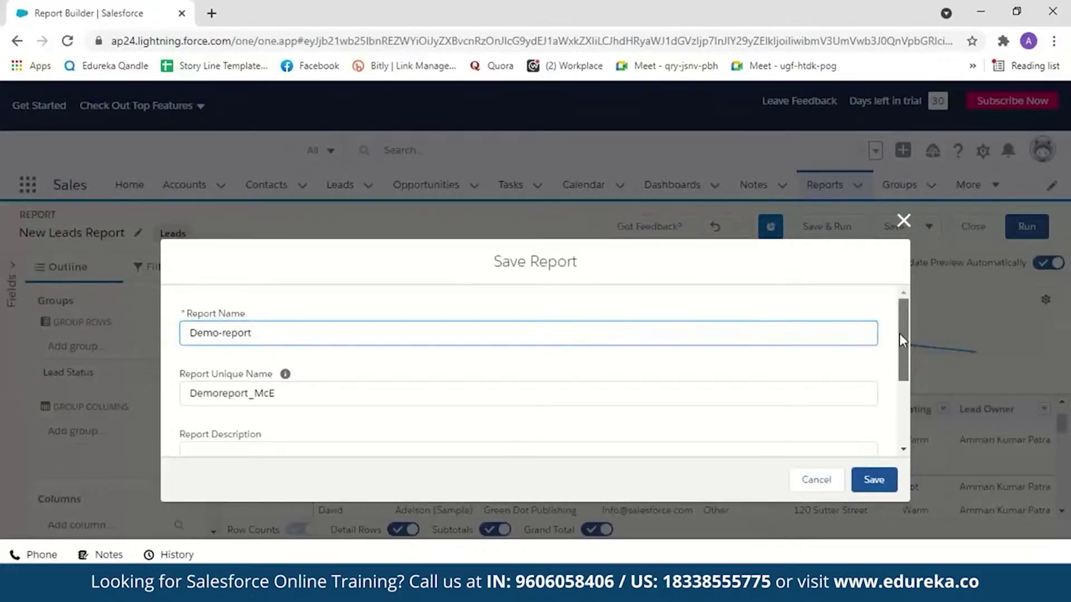
{"action": "scroll", "coordinate": [900, 332], "scroll_direction": "down", "scroll_amount": 3}
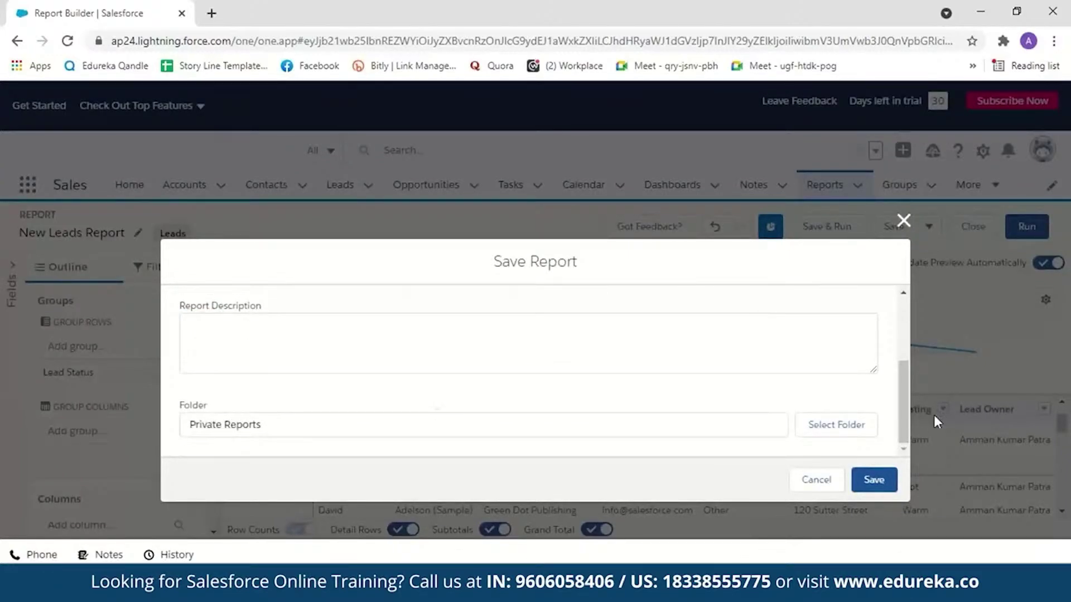
{"action": "scroll", "coordinate": [902, 413], "scroll_direction": "up", "scroll_amount": 1}
{"action": "scroll", "coordinate": [902, 410], "scroll_direction": "up", "scroll_amount": 1}
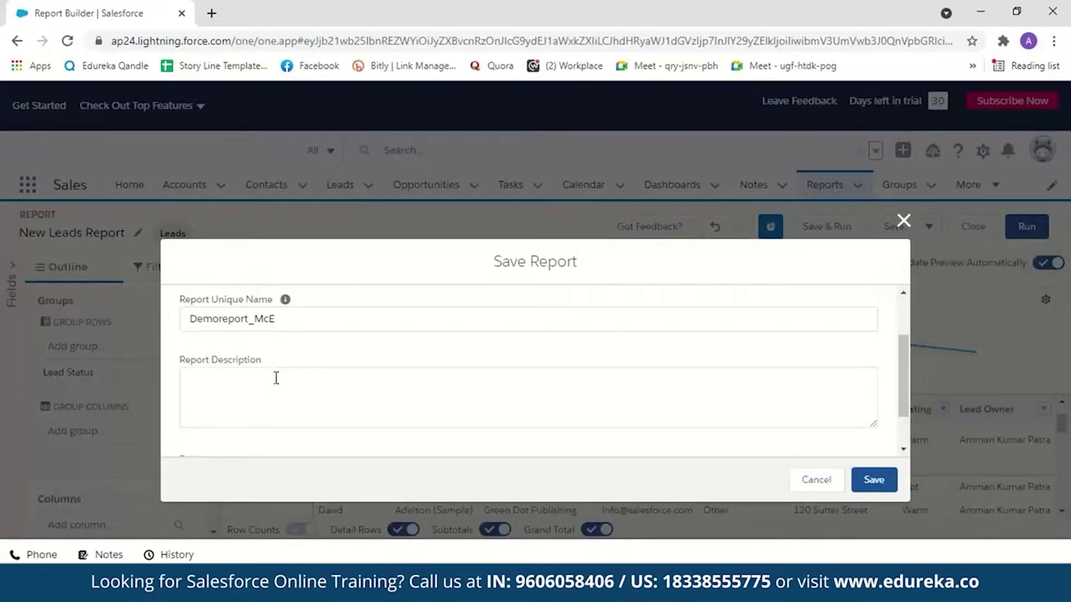
{"action": "scroll", "coordinate": [905, 387], "scroll_direction": "down", "scroll_amount": 1}
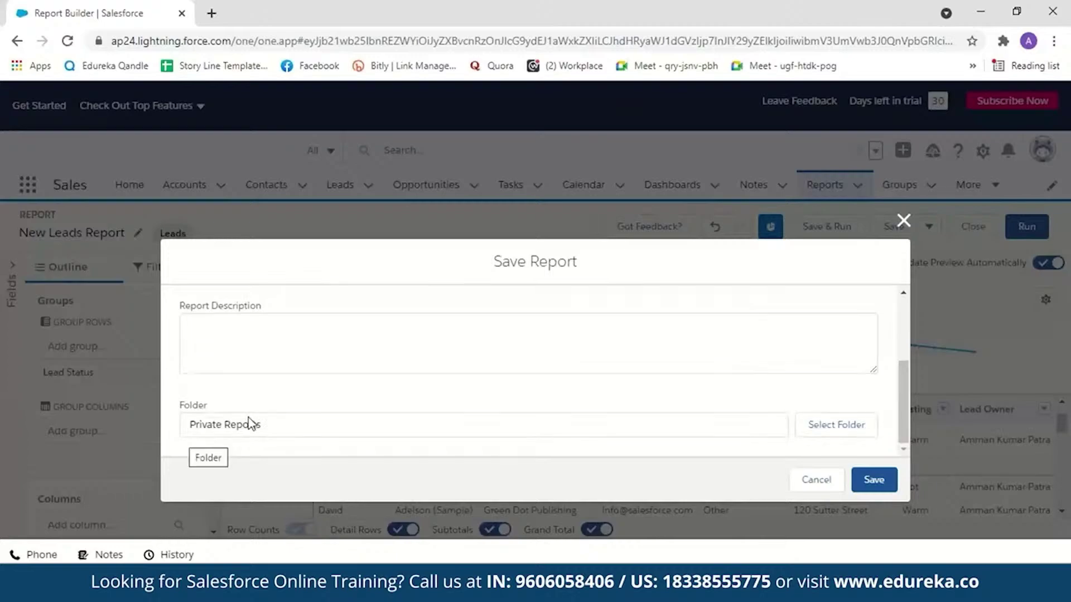
{"action": "left_click", "coordinate": [874, 484]}
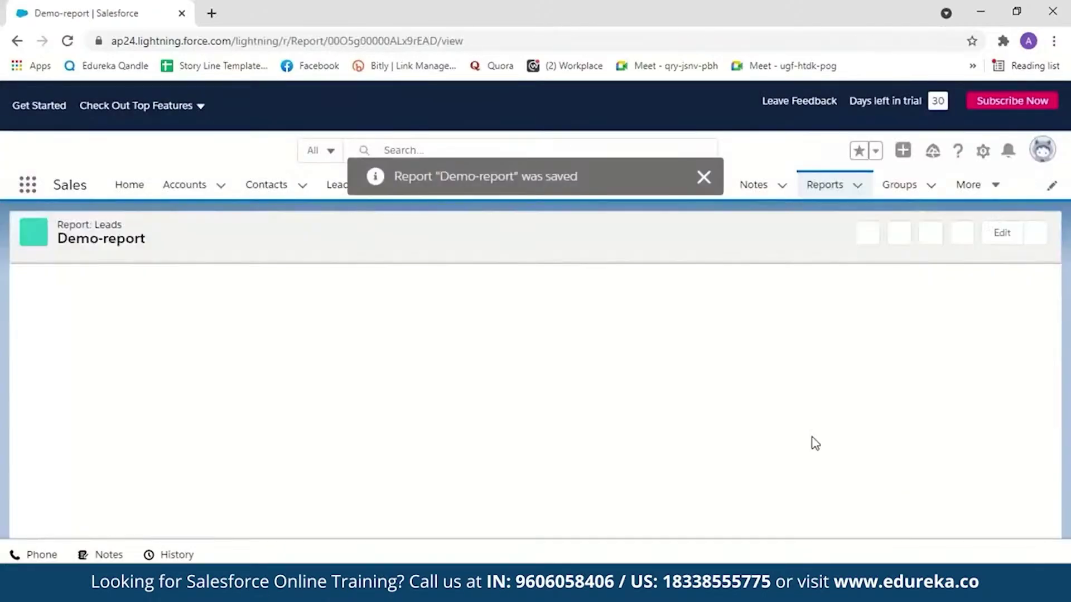
Browse All Dashboards, open the Adoption Dashboard, then return to the Dashboards list.
{"action": "left_click", "coordinate": [704, 177]}
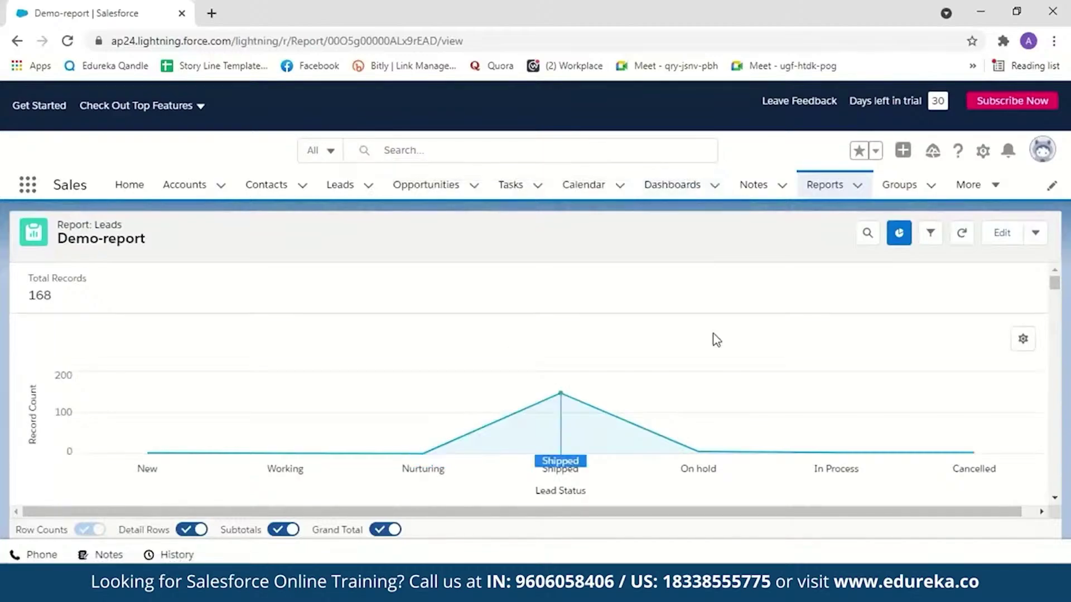
{"action": "left_click", "coordinate": [675, 187]}
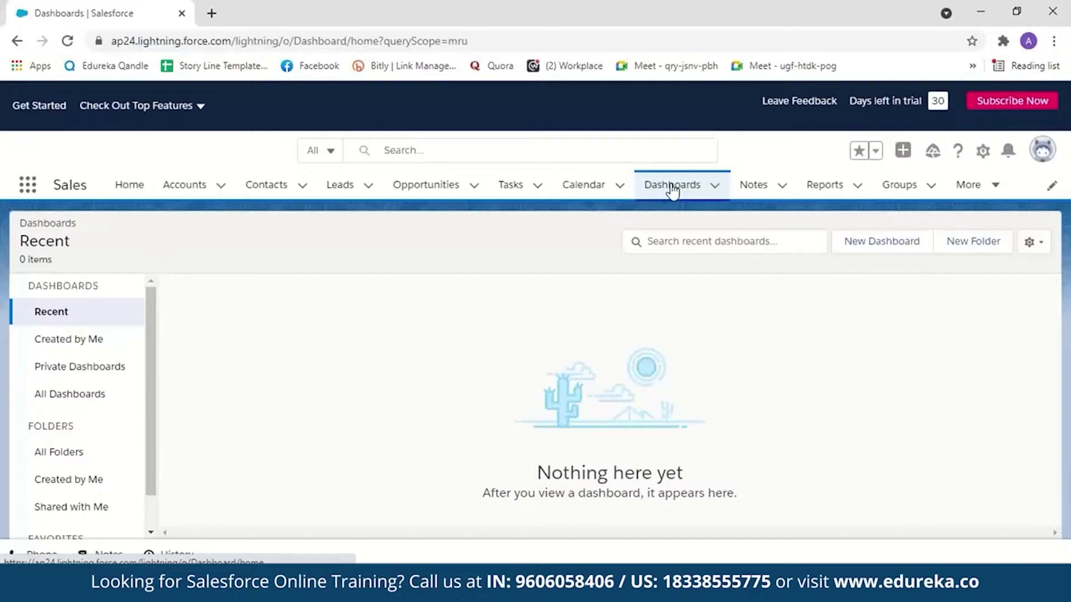
{"action": "left_click", "coordinate": [69, 393]}
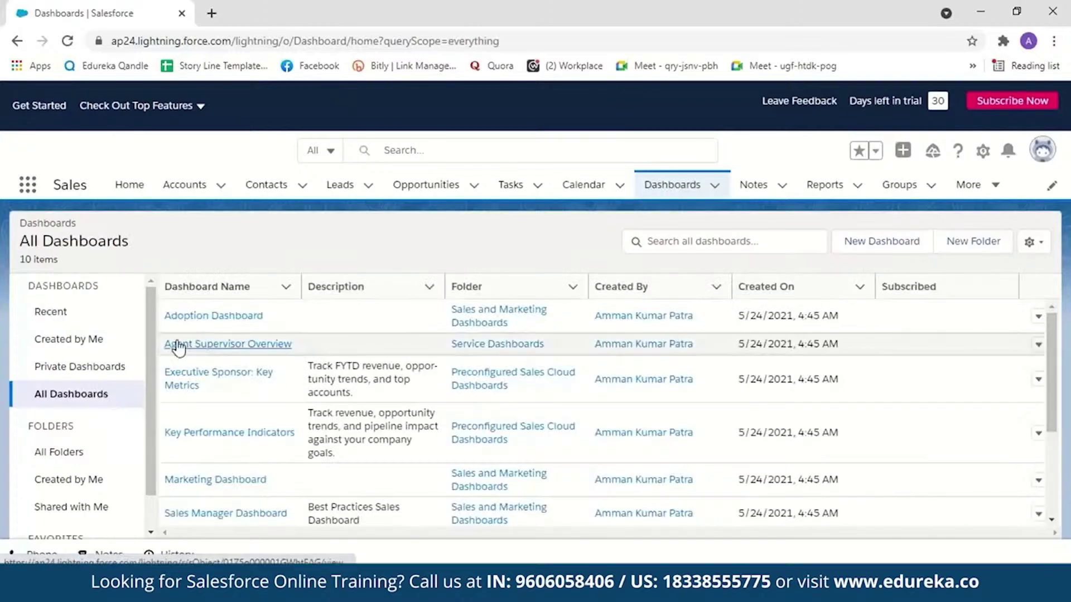
{"action": "left_click_drag", "start_coordinate": [1054, 337], "coordinate": [1067, 317]}
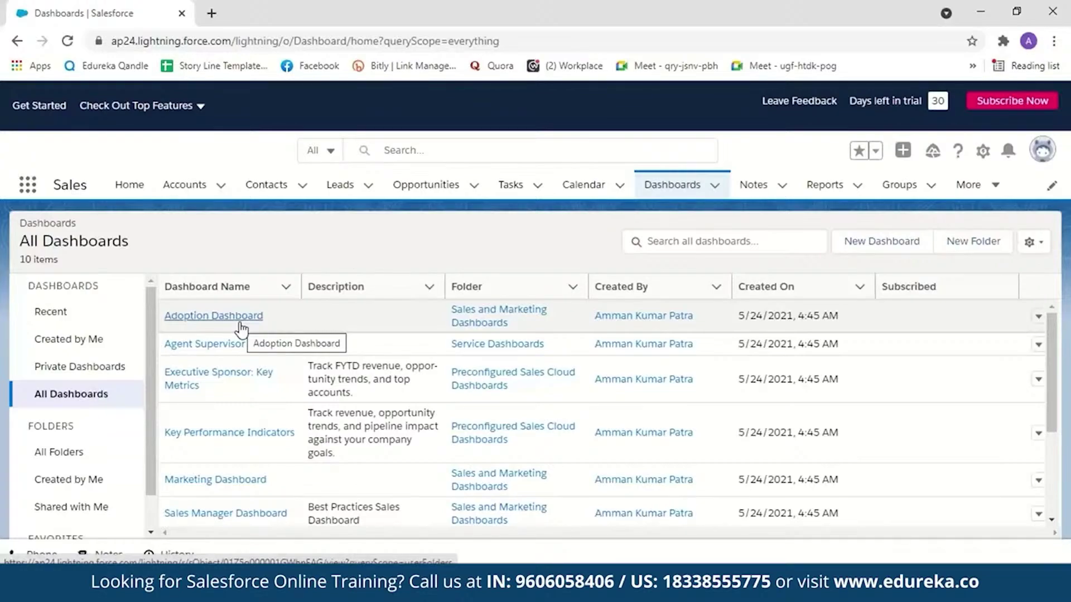
{"action": "left_click", "coordinate": [198, 317]}
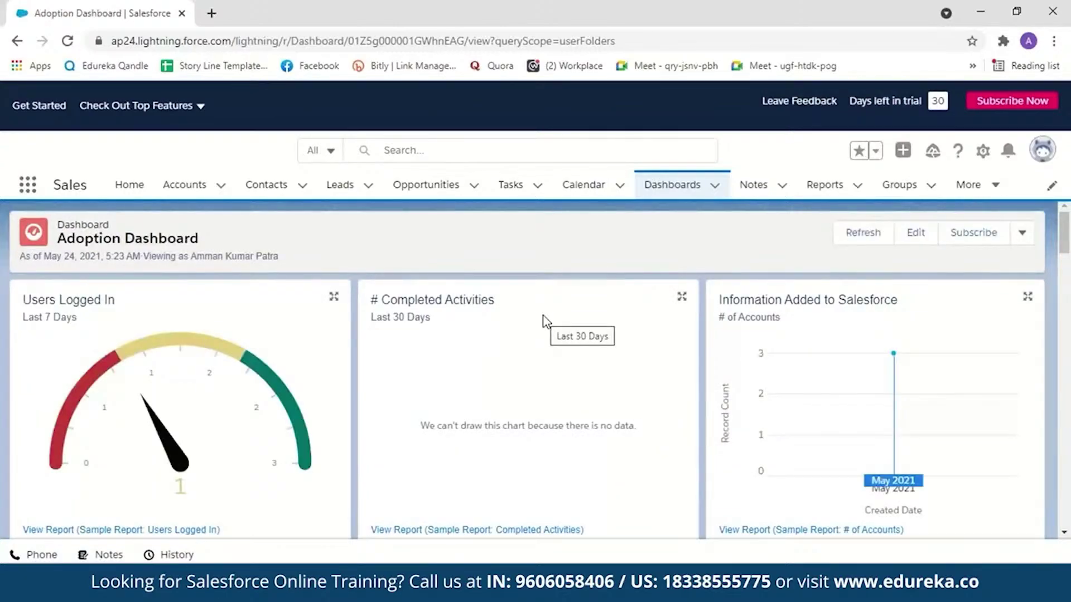
{"action": "left_click", "coordinate": [684, 189]}
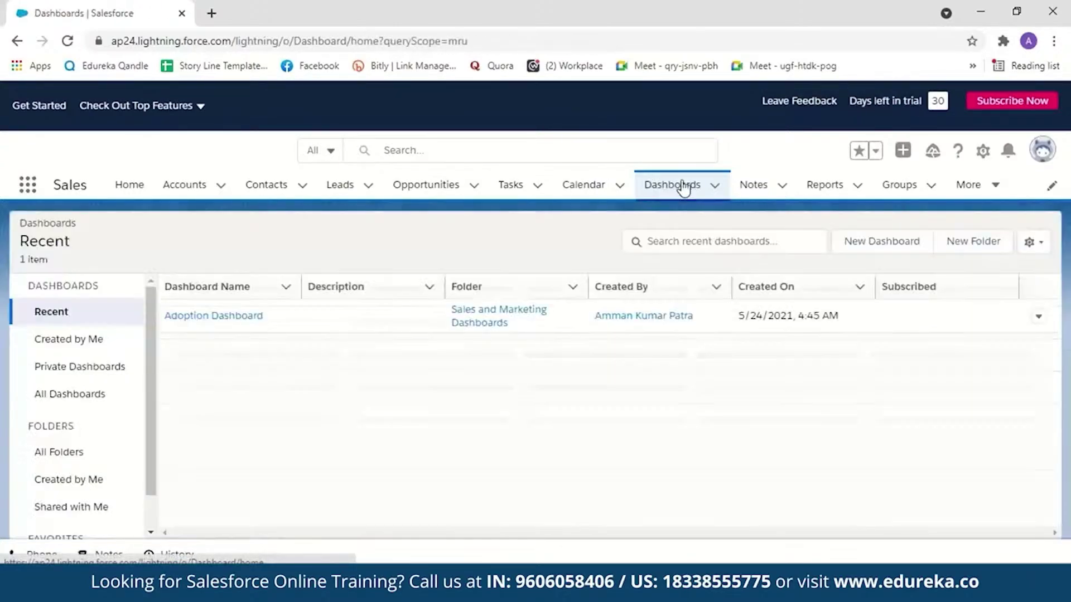
Create a dashboard named 'Demo Dashboard', keeping the Private Dashboards folder.
{"action": "left_click", "coordinate": [887, 241]}
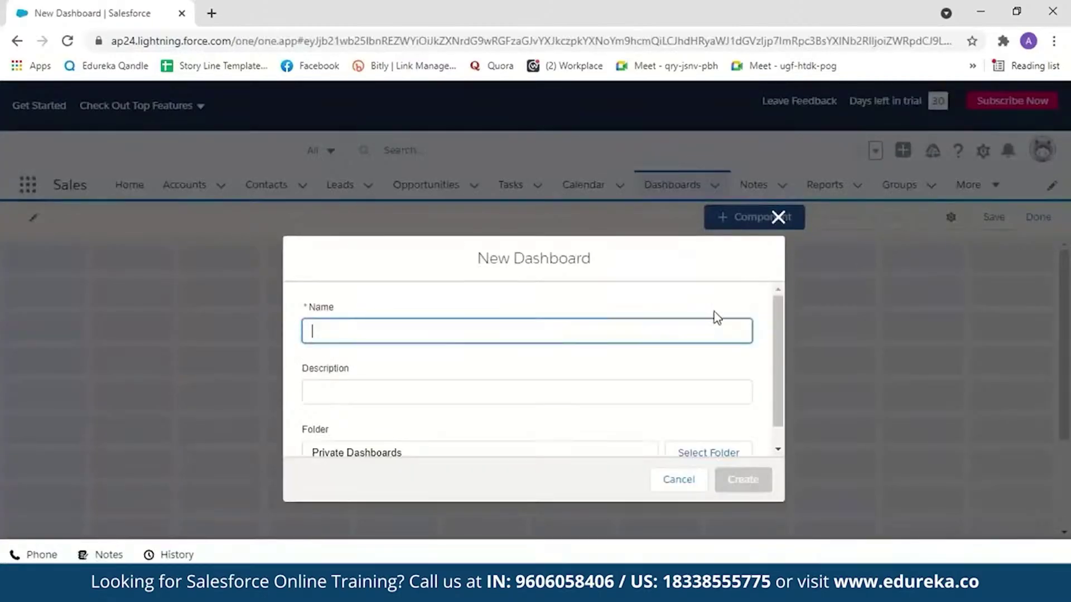
{"action": "left_click", "coordinate": [471, 328]}
{"action": "type", "text": "D"}
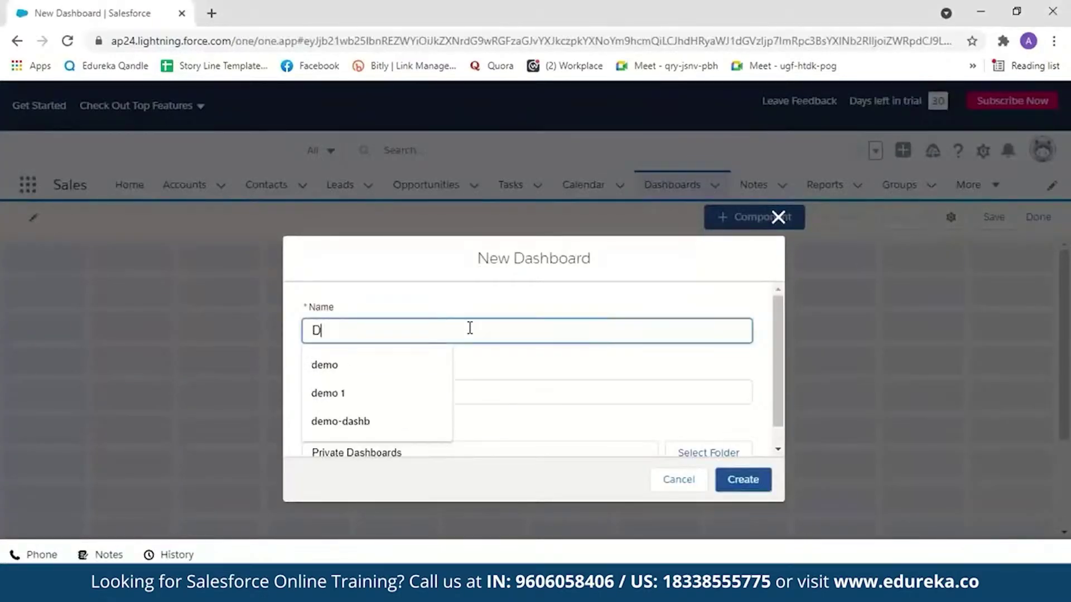
{"action": "type", "text": "emo Dashboard"}
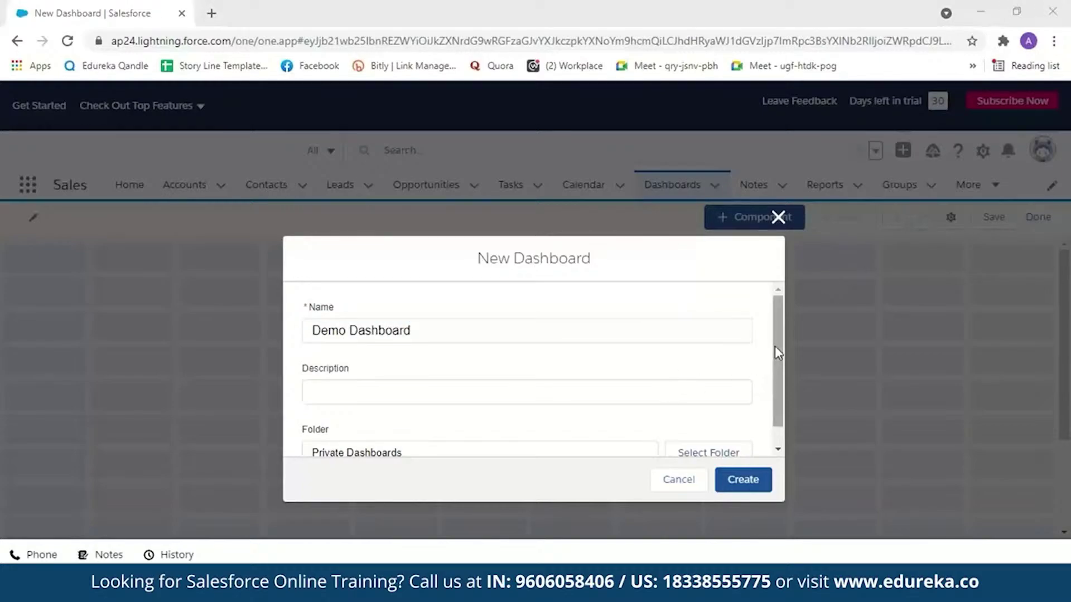
{"action": "left_click_drag", "start_coordinate": [774, 345], "coordinate": [775, 386]}
{"action": "left_click", "coordinate": [700, 433]}
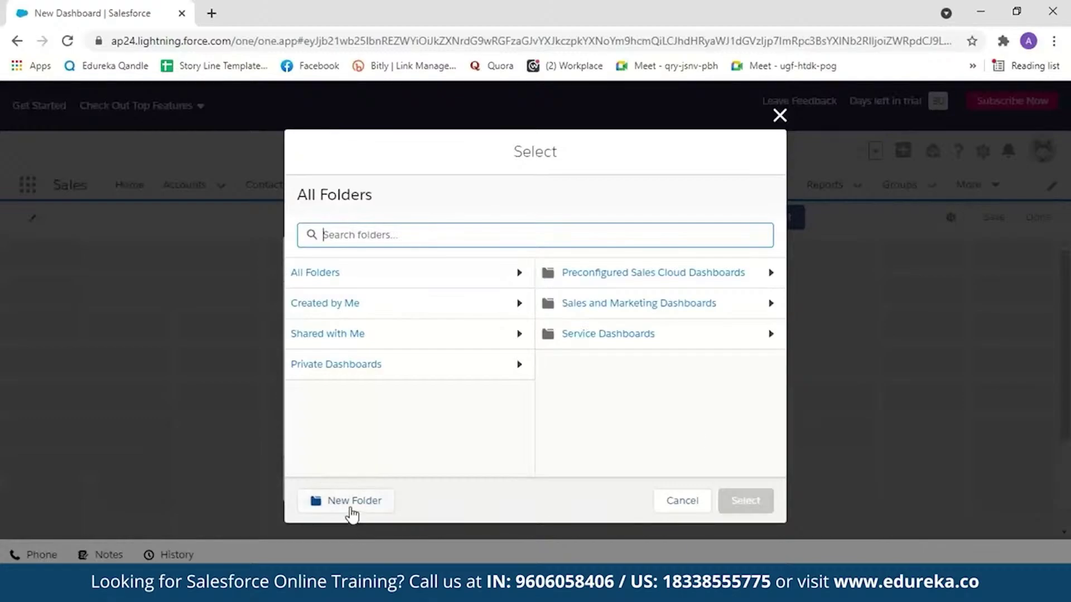
{"action": "left_click", "coordinate": [683, 502]}
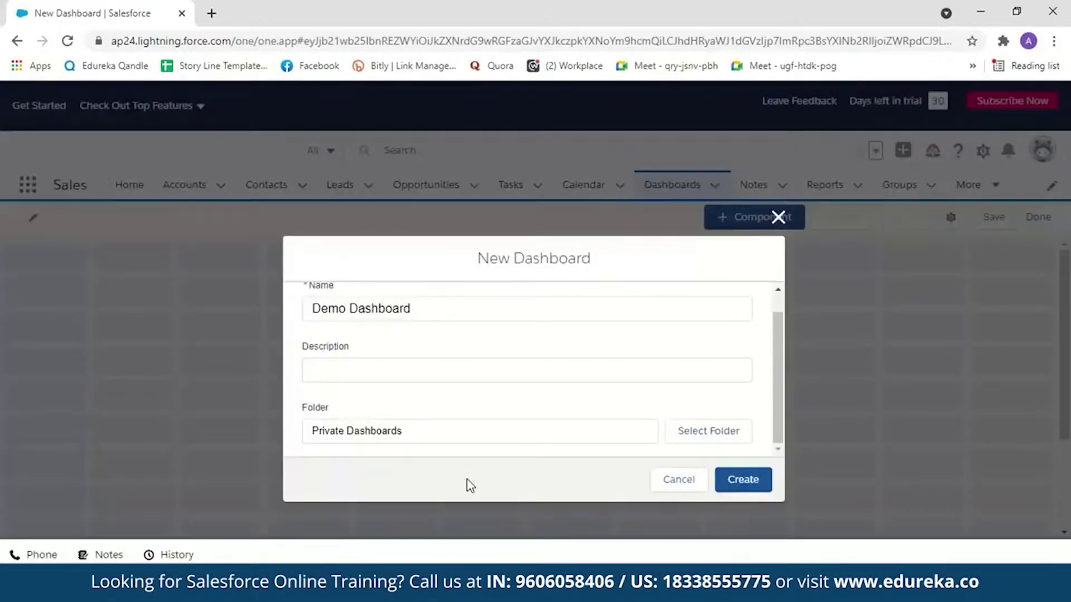
{"action": "left_click", "coordinate": [725, 484]}
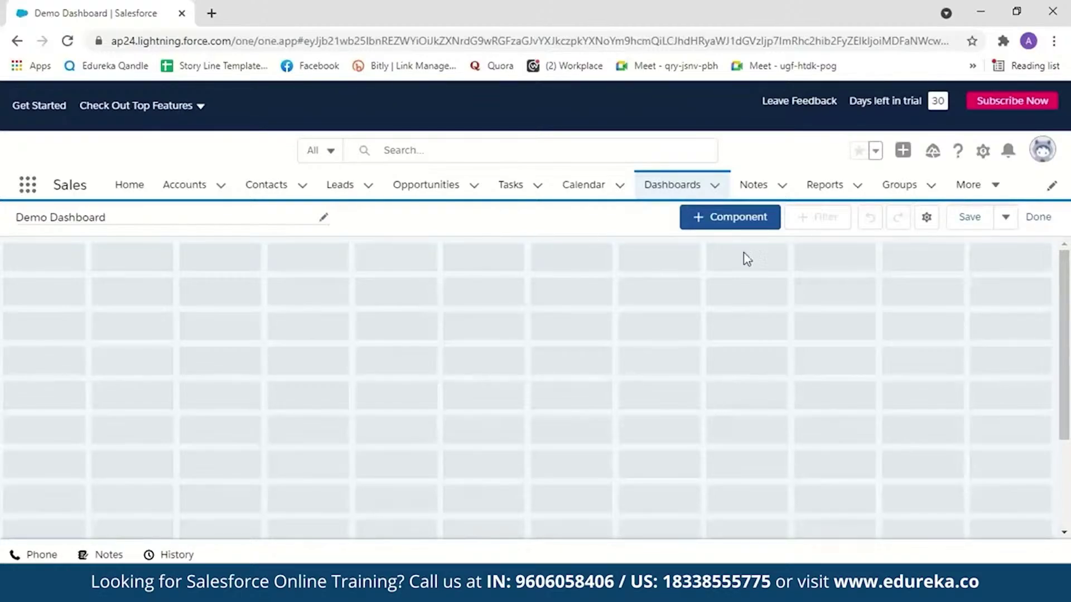
Add a Demo-report horizontal bar chart of lead record counts by Lead Status.
{"action": "left_click", "coordinate": [732, 218]}
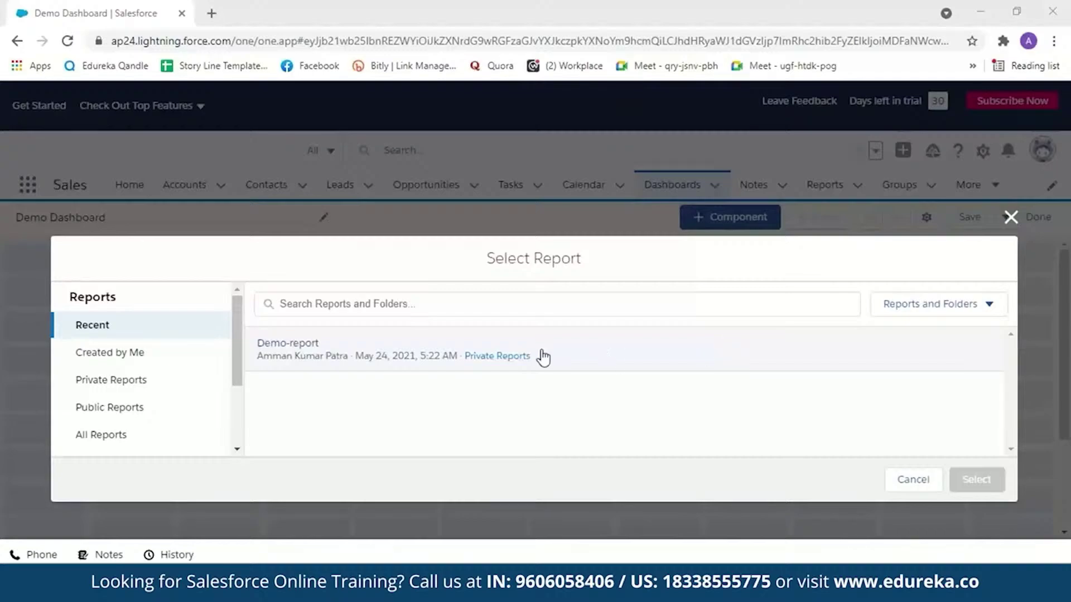
{"action": "left_click", "coordinate": [413, 346]}
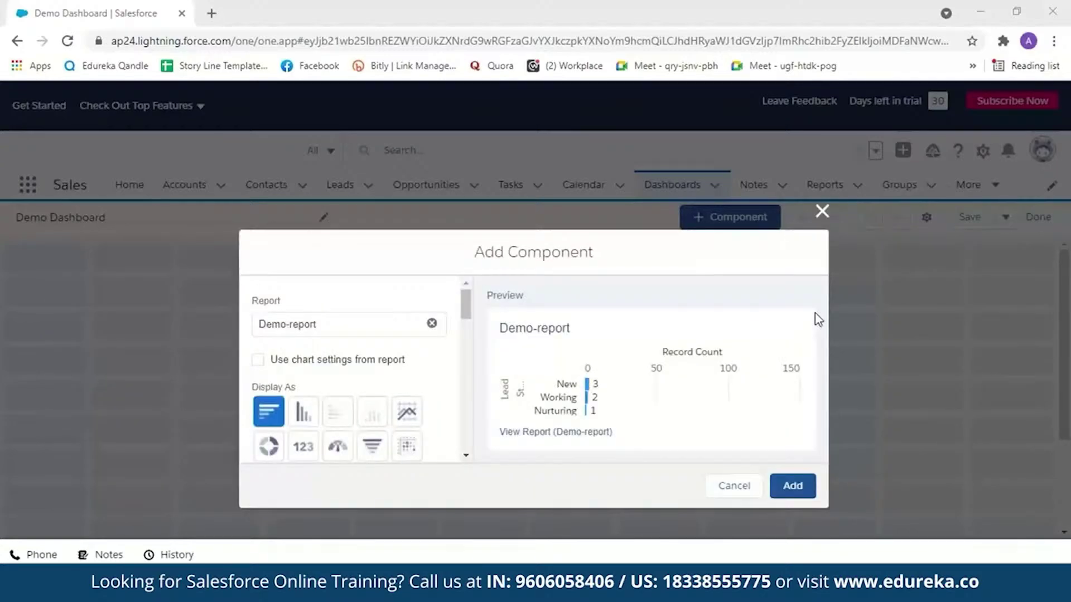
{"action": "scroll", "coordinate": [397, 370], "scroll_direction": "down", "scroll_amount": 1}
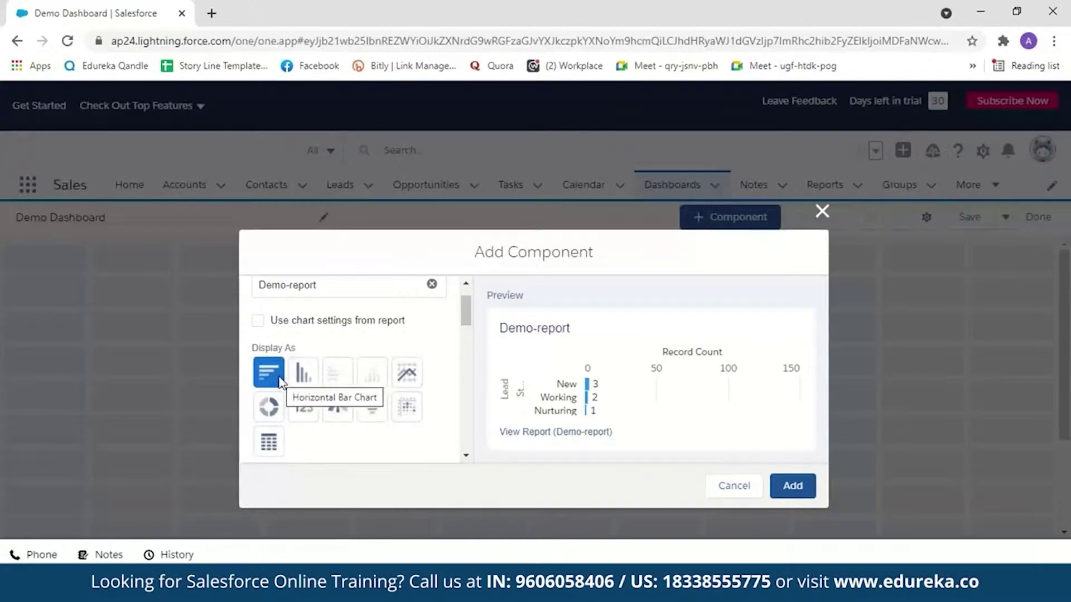
{"action": "left_click", "coordinate": [794, 487]}
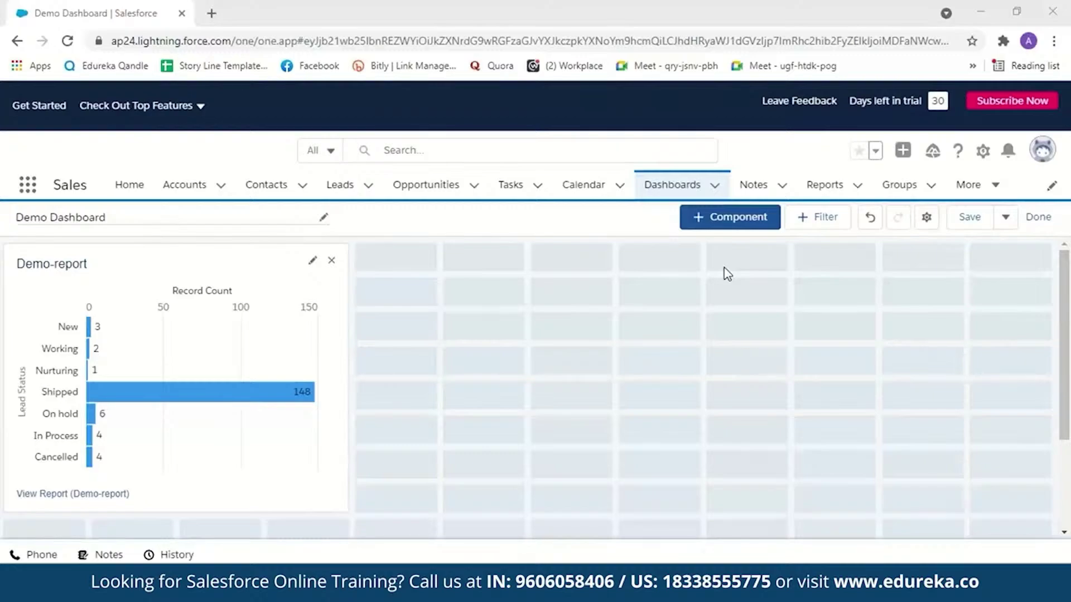
Add a Demo-report component to the dashboard as a donut chart.
{"action": "left_click", "coordinate": [744, 231]}
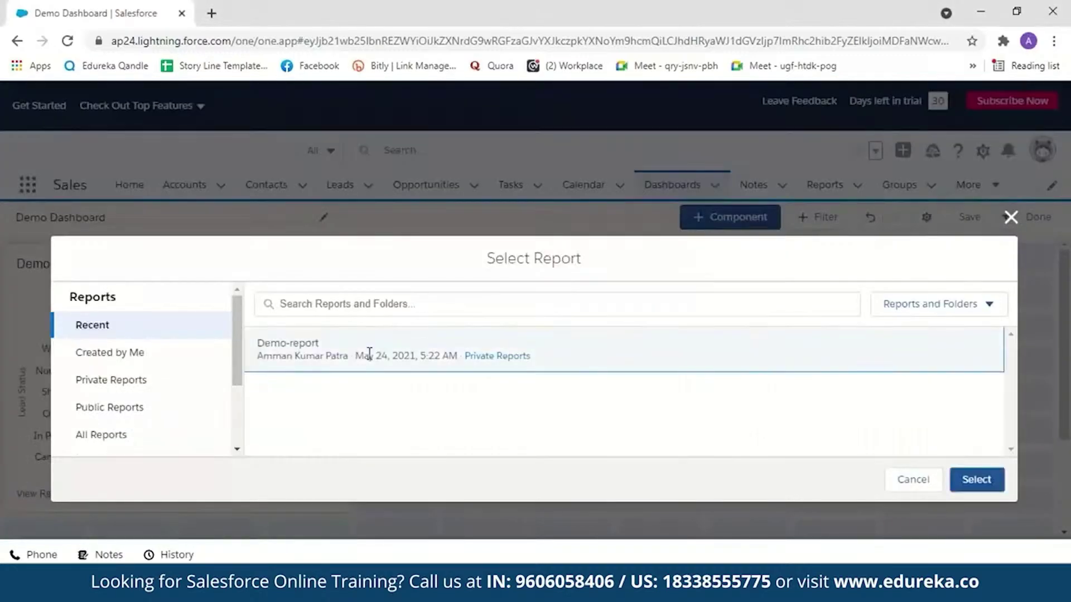
{"action": "left_click", "coordinate": [967, 480]}
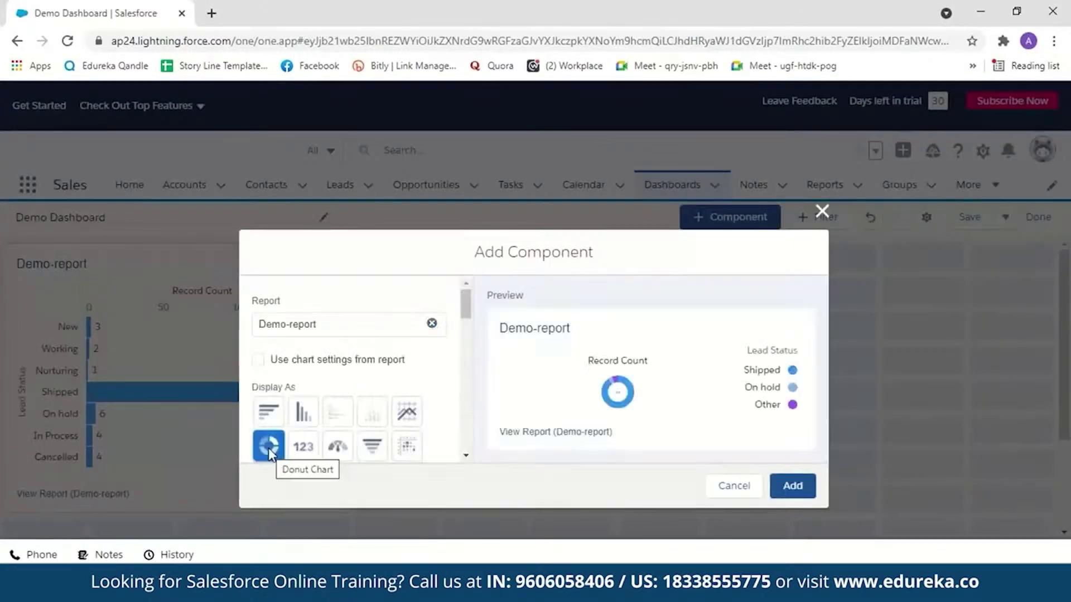
{"action": "left_click", "coordinate": [791, 486]}
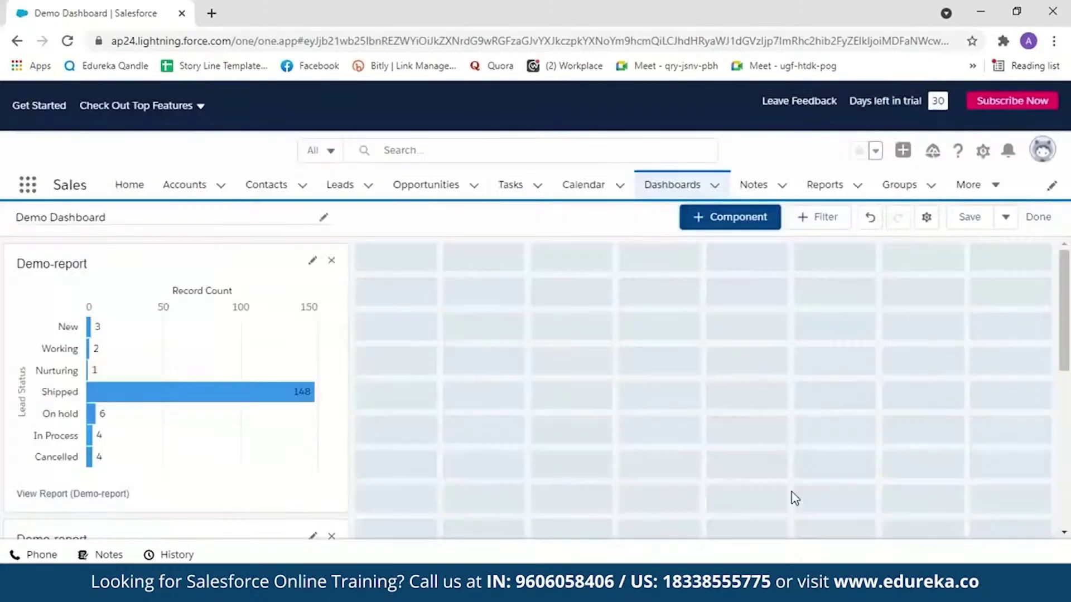
{"action": "left_click_drag", "start_coordinate": [1066, 265], "coordinate": [1067, 374]}
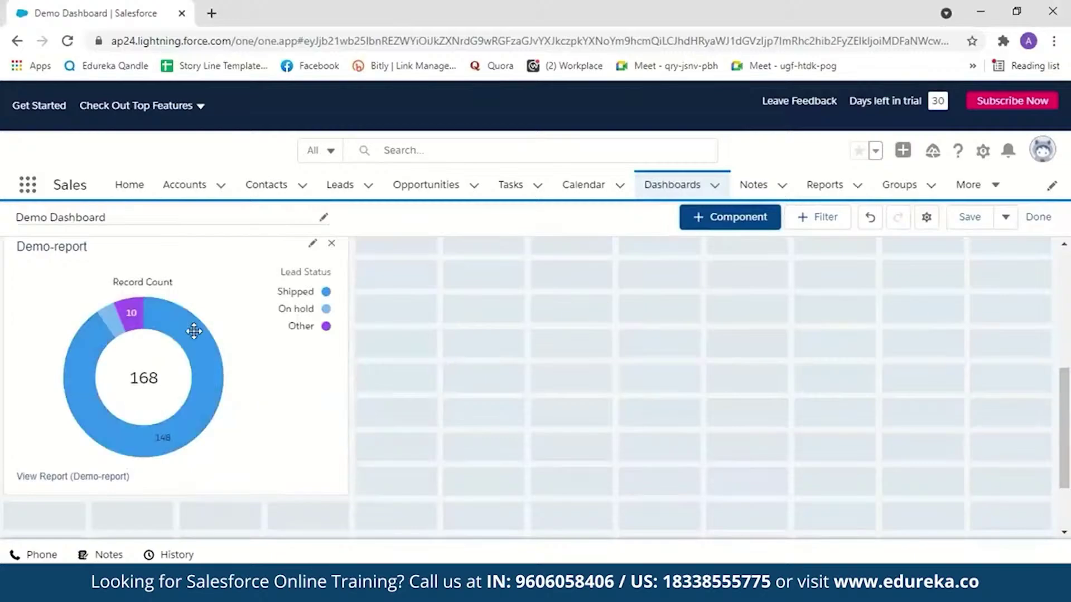
{"action": "left_click_drag", "start_coordinate": [1065, 424], "coordinate": [1065, 304]}
Add a Demo-report funnel chart and drag it to the right-hand column.
{"action": "left_click", "coordinate": [312, 258]}
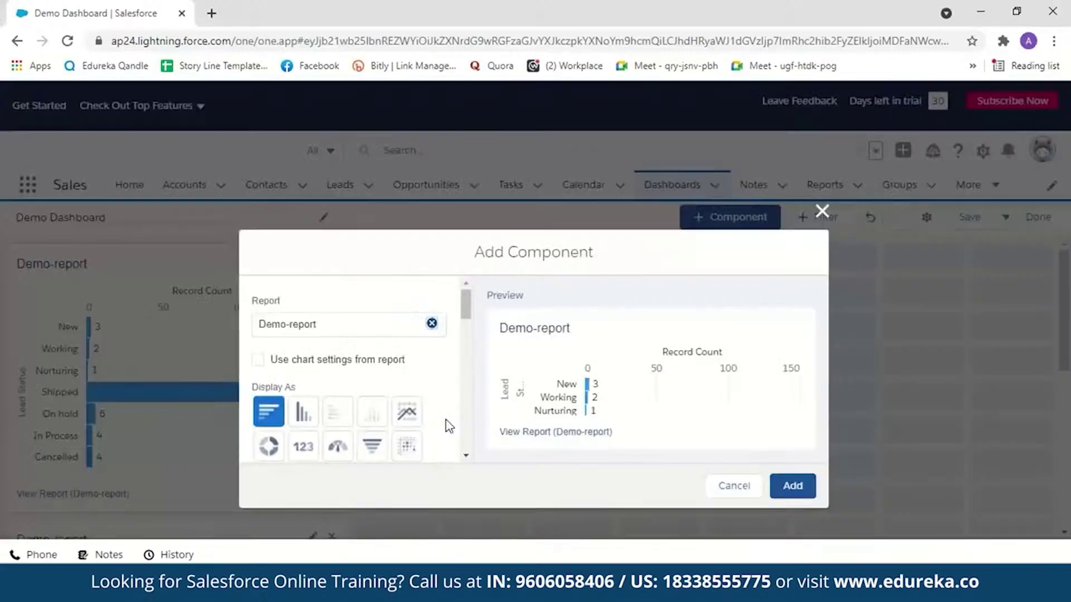
{"action": "left_click", "coordinate": [383, 446]}
{"action": "left_click", "coordinate": [792, 486]}
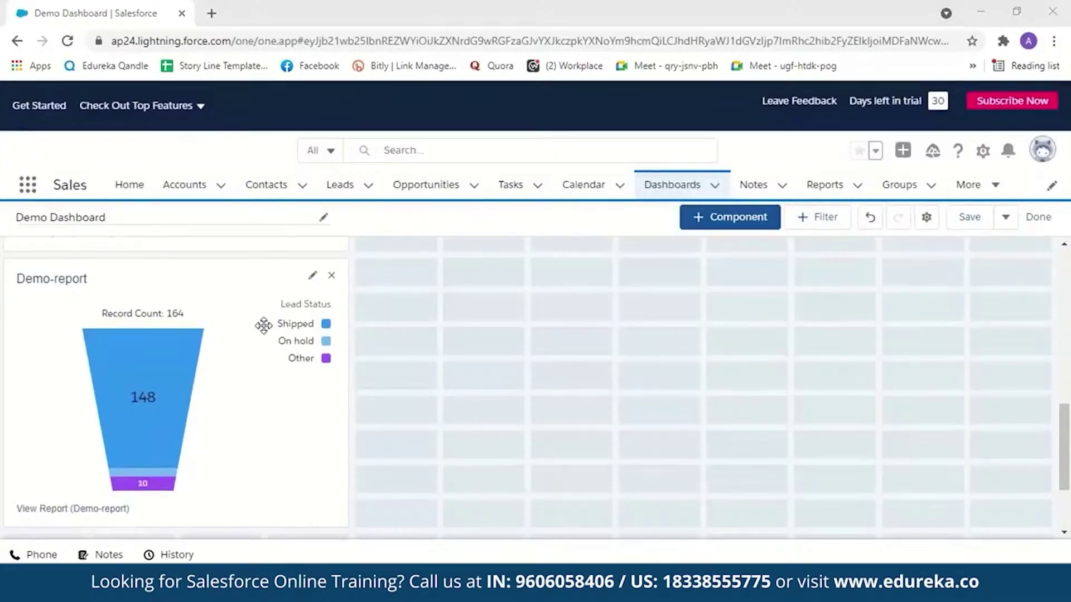
{"action": "left_click_drag", "start_coordinate": [287, 281], "coordinate": [669, 234]}
Drop the funnel chart beside the bar chart.
{"action": "left_click", "coordinate": [753, 226]}
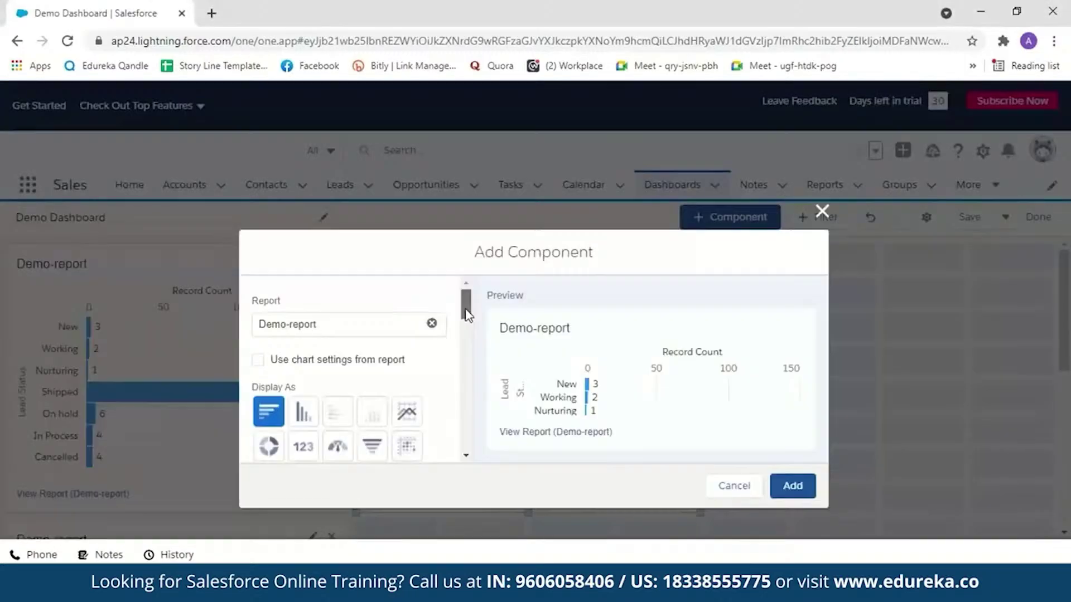
{"action": "left_click_drag", "start_coordinate": [468, 302], "coordinate": [469, 362]}
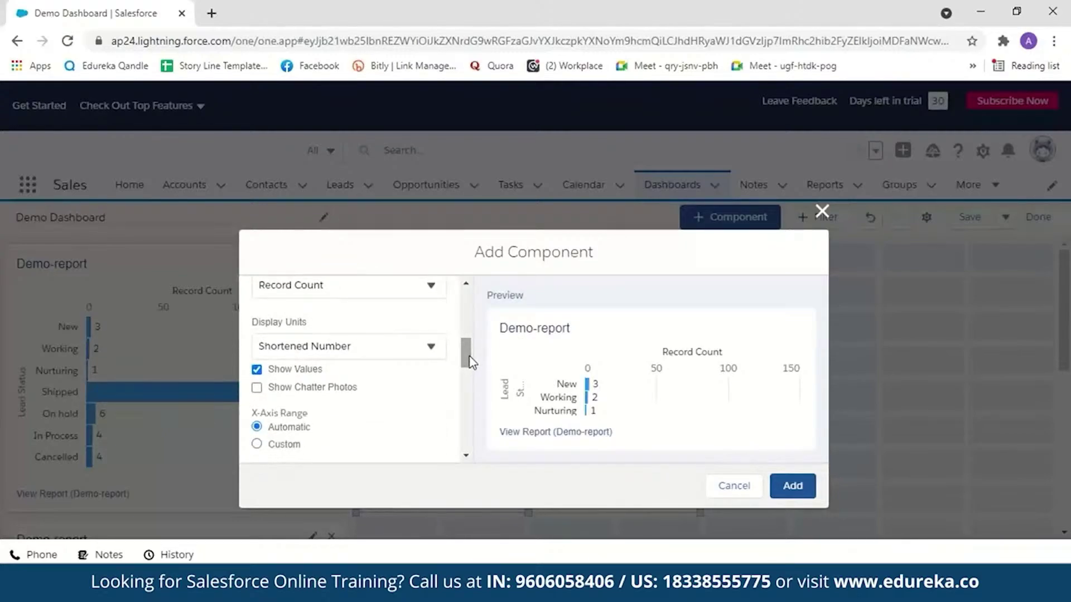
{"action": "left_click_drag", "start_coordinate": [470, 363], "coordinate": [472, 337]}
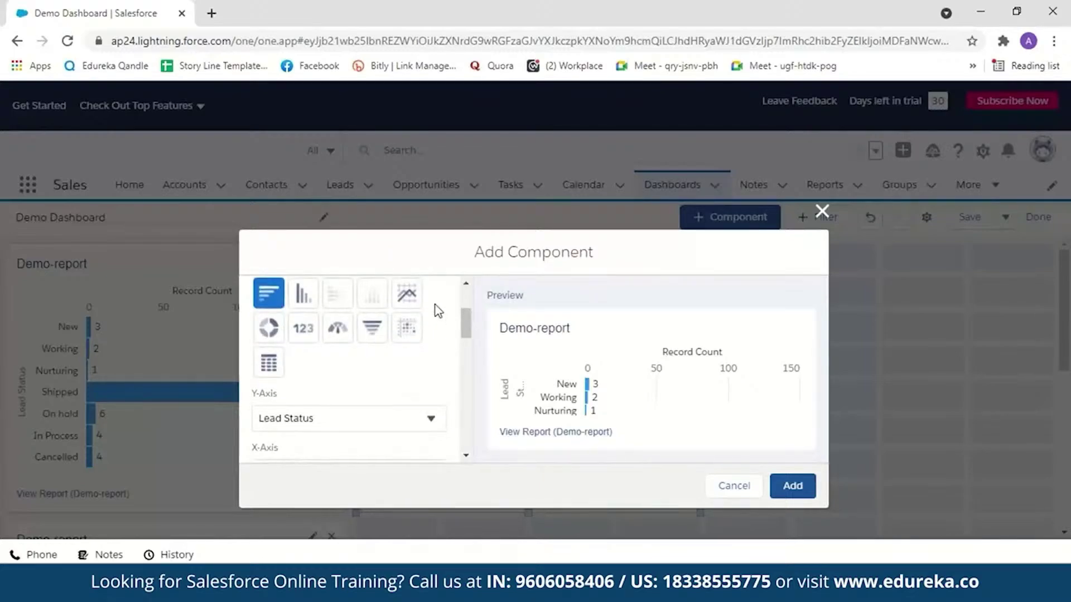
Add a Demo-report line chart and move it to the top-right slot beside the funnel.
{"action": "left_click", "coordinate": [413, 300]}
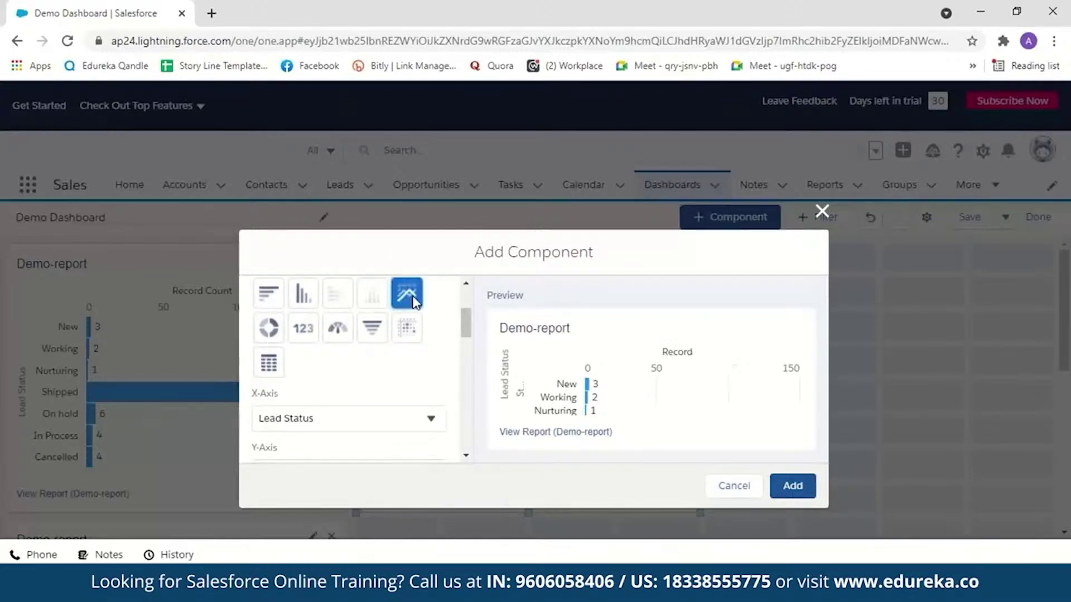
{"action": "left_click", "coordinate": [786, 486]}
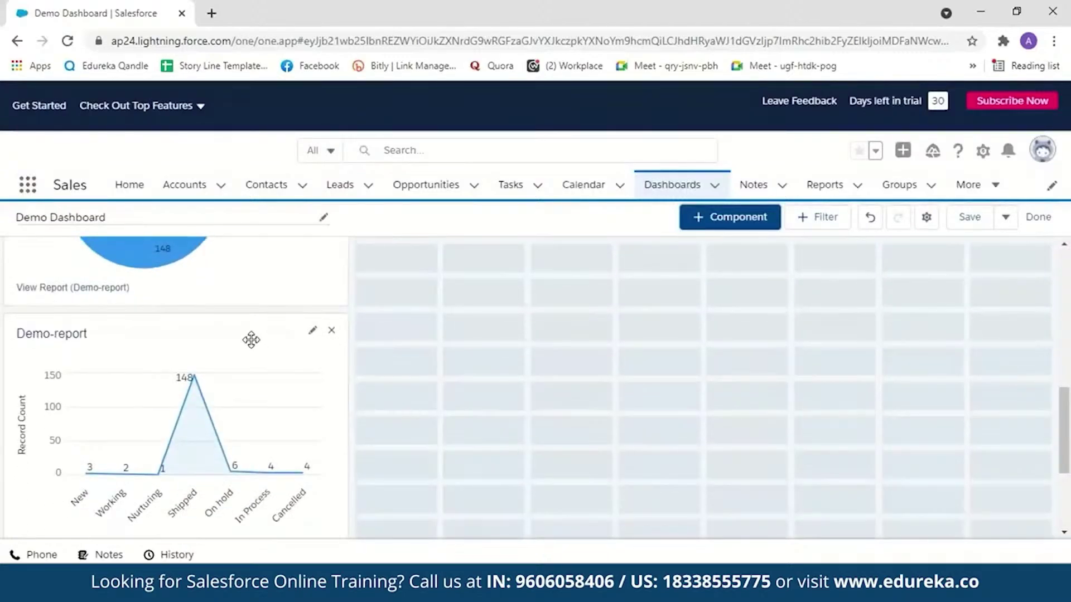
{"action": "left_click_drag", "start_coordinate": [249, 339], "coordinate": [956, 246]}
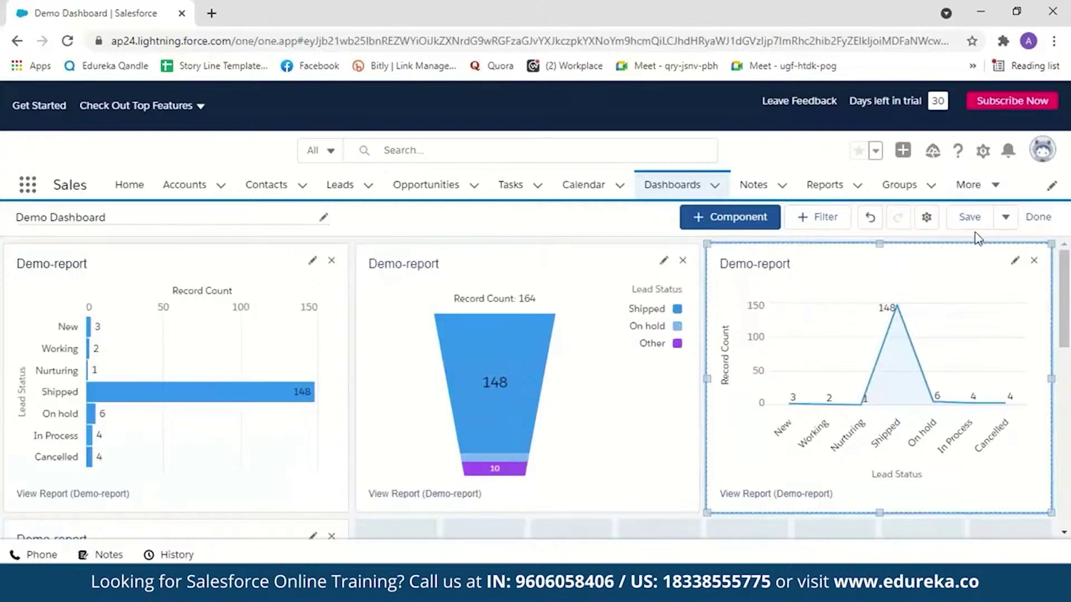
{"action": "left_click", "coordinate": [971, 221]}
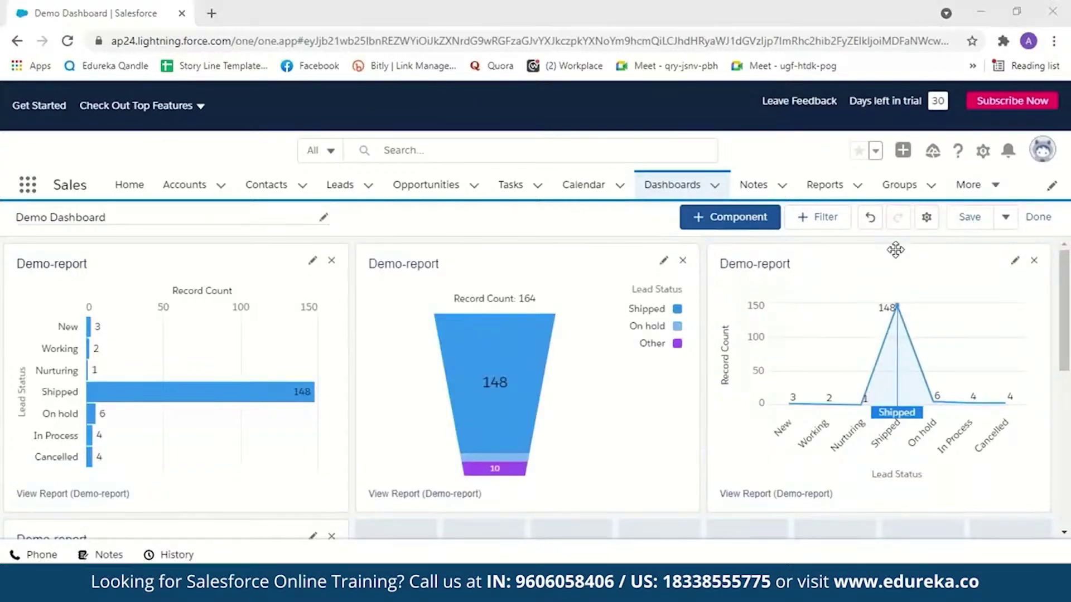